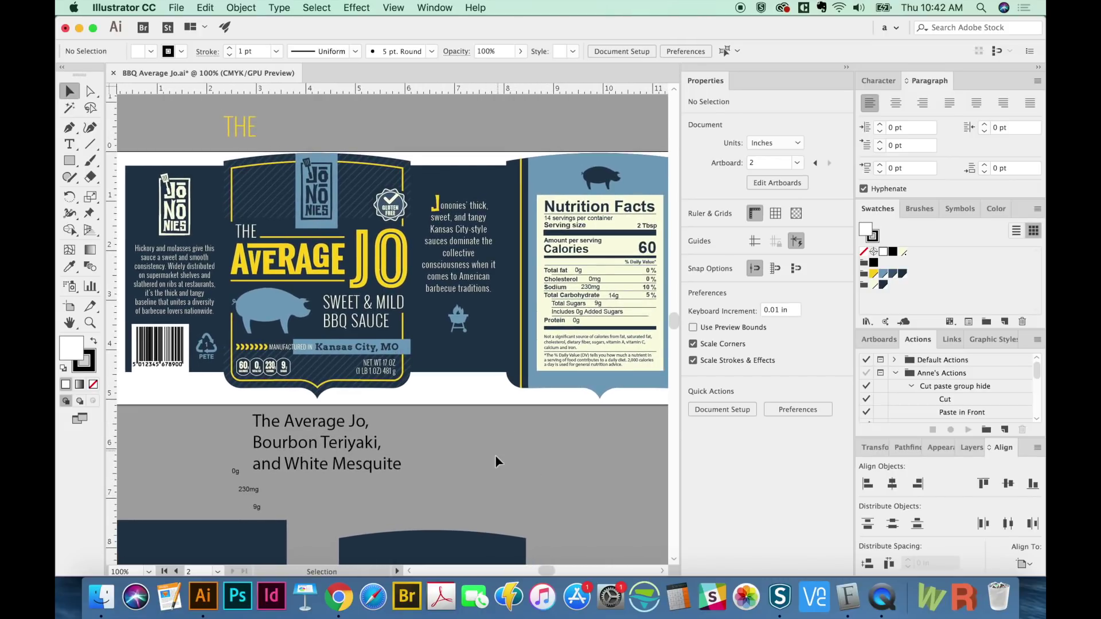
- Examine the full BBQ sauce label artwork, from the barcode side across to the Nutrition Facts panel
scroll(504, 500, "left", 2)
scroll(503, 500, "down", 1)
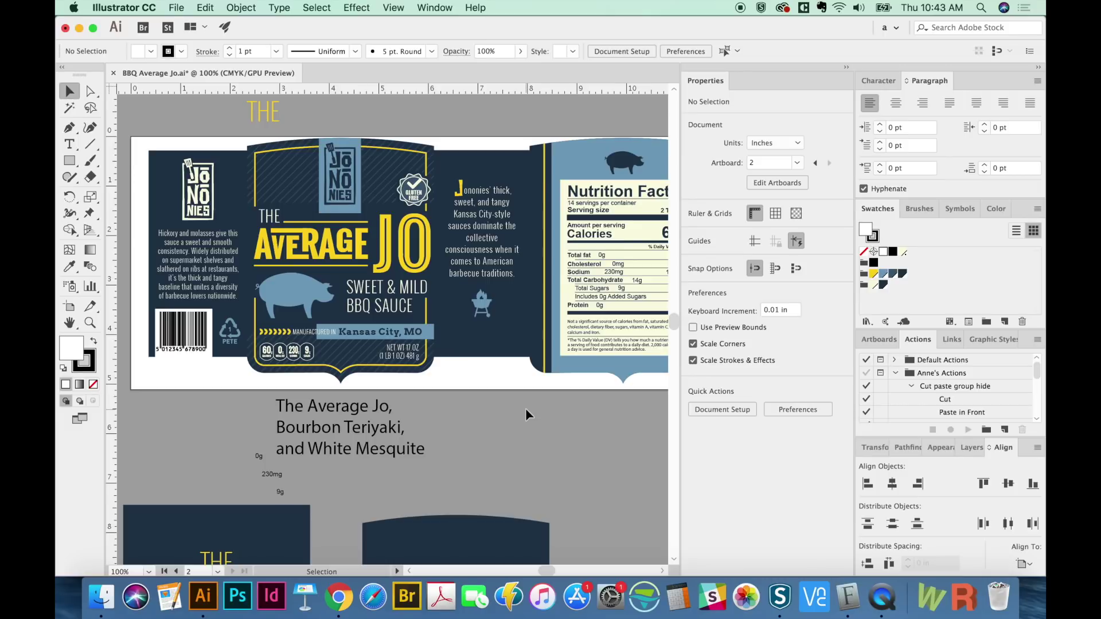
scroll(522, 425, "right", 4)
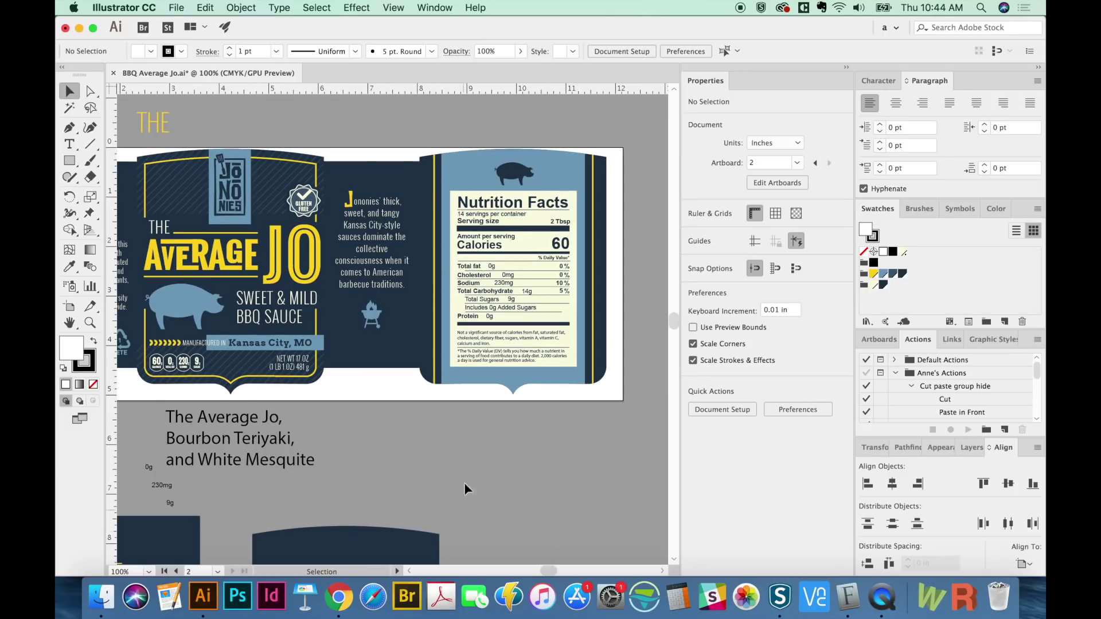
scroll(470, 412, "left", 5)
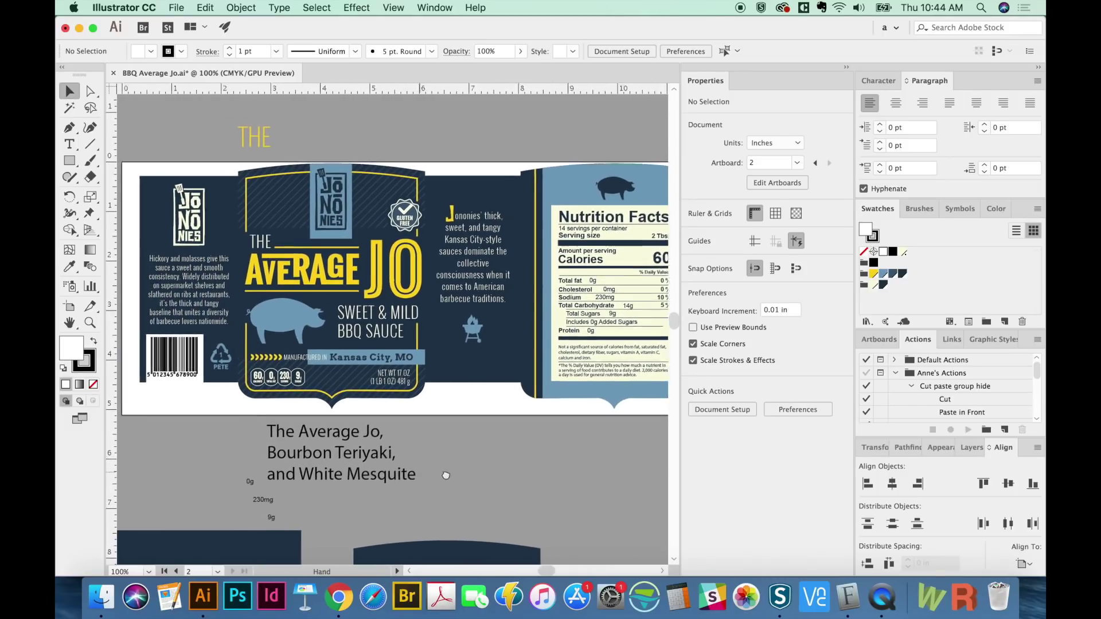
scroll(462, 470, "right", 3)
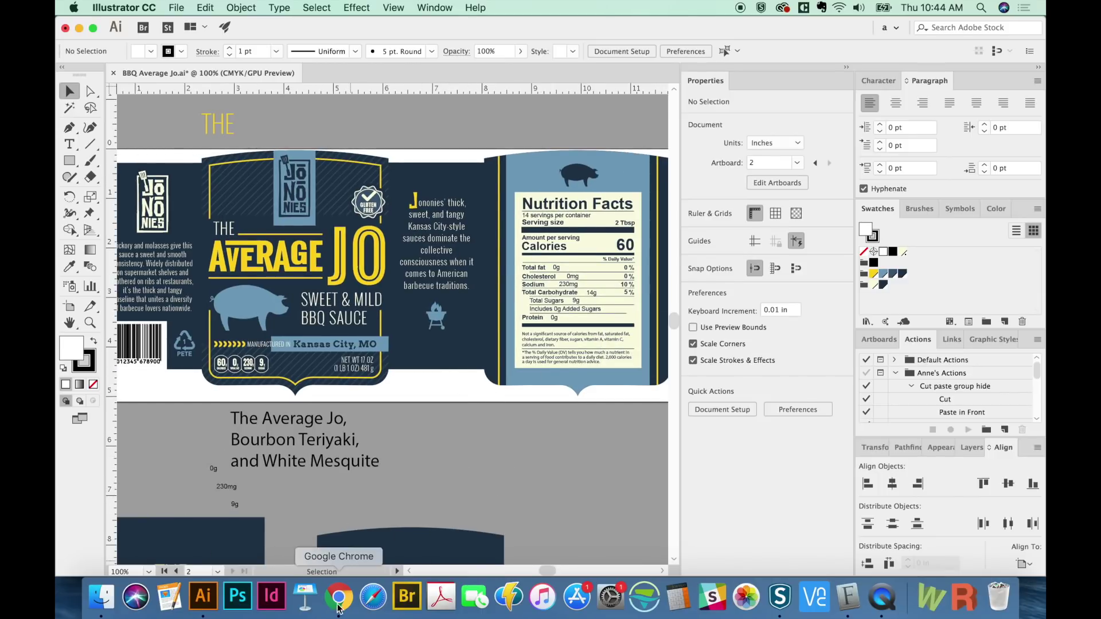
scroll(499, 470, "right", 3)
scroll(482, 470, "left", 3)
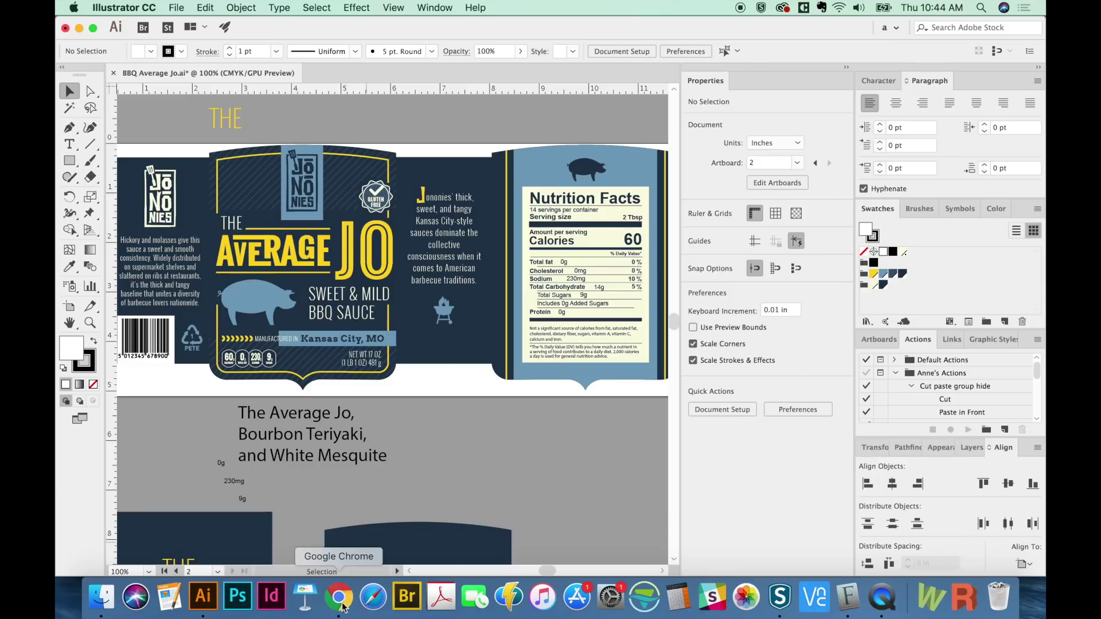
- Switch to Chrome, search the web for "adobe stock" and open the Adobe Stock site
left_click(339, 598)
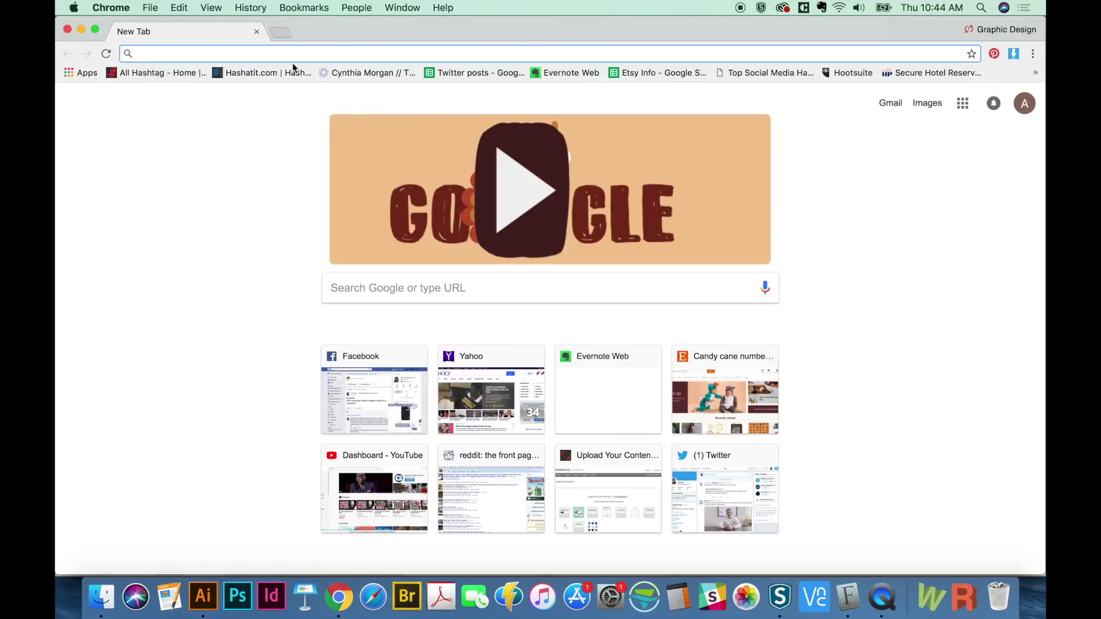
type("adobe stock")
key("Return")
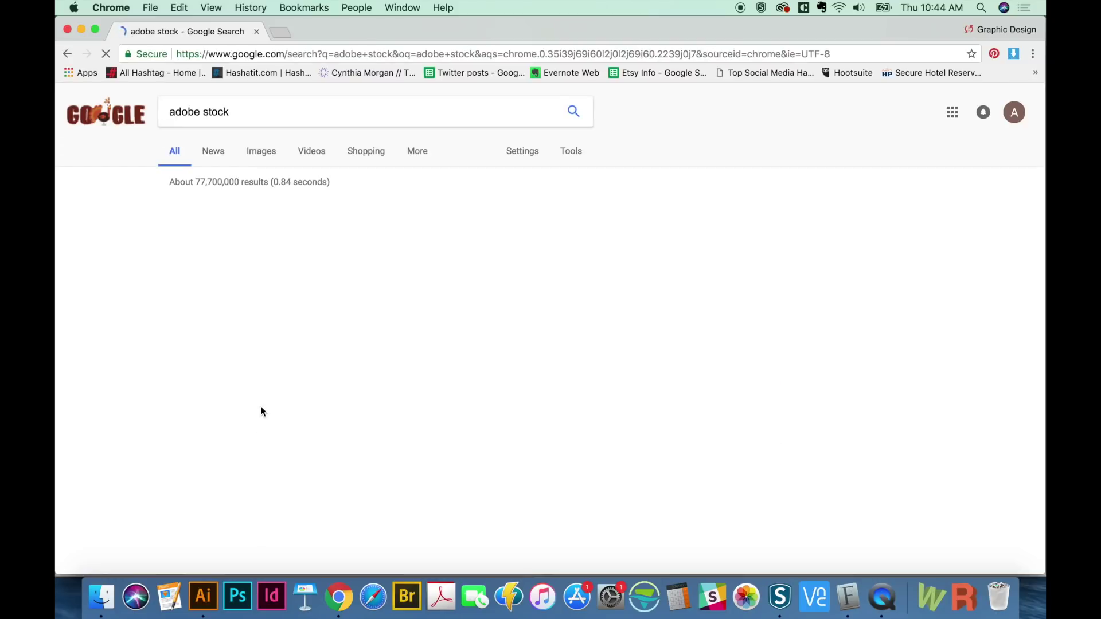
left_click(257, 327)
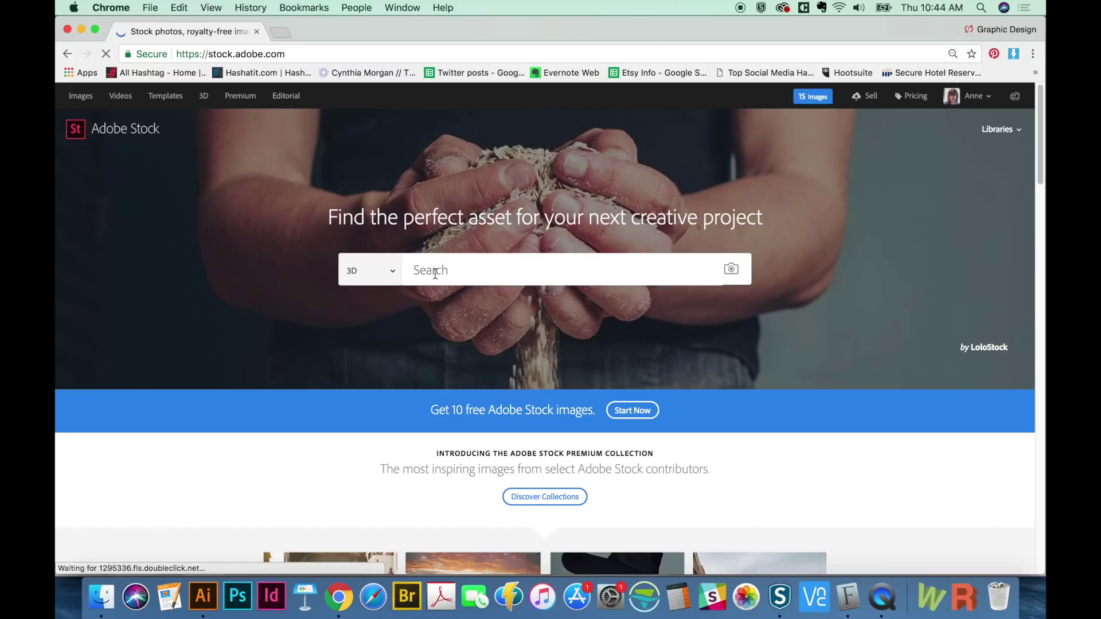
- Search Adobe Stock for "bottle" with the asset type limited to 3D
left_click(376, 270)
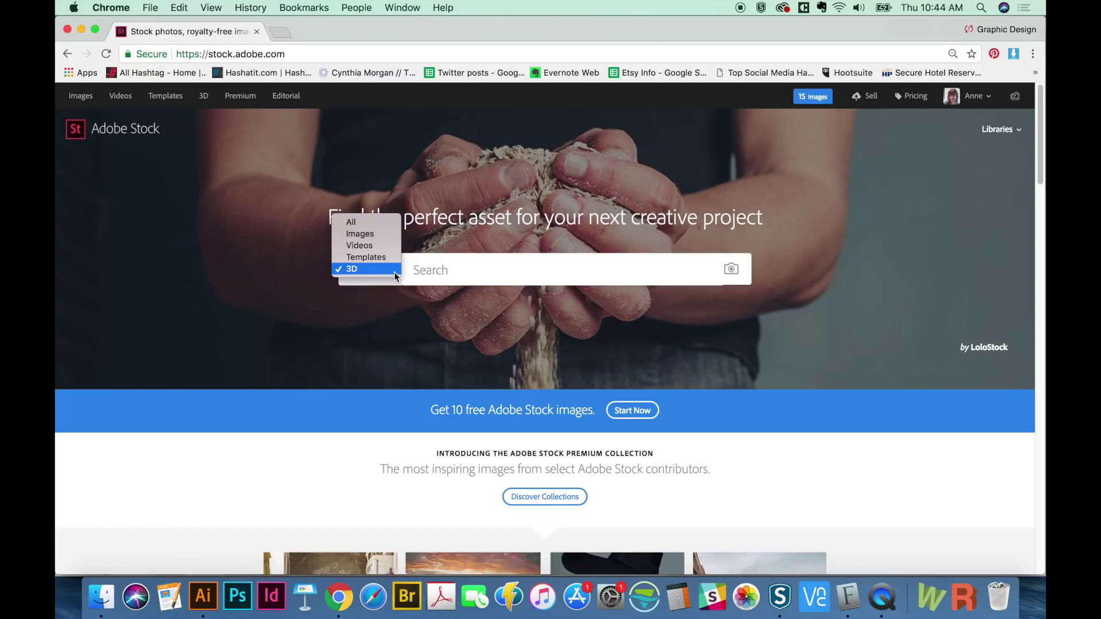
left_click(352, 269)
left_click(466, 272)
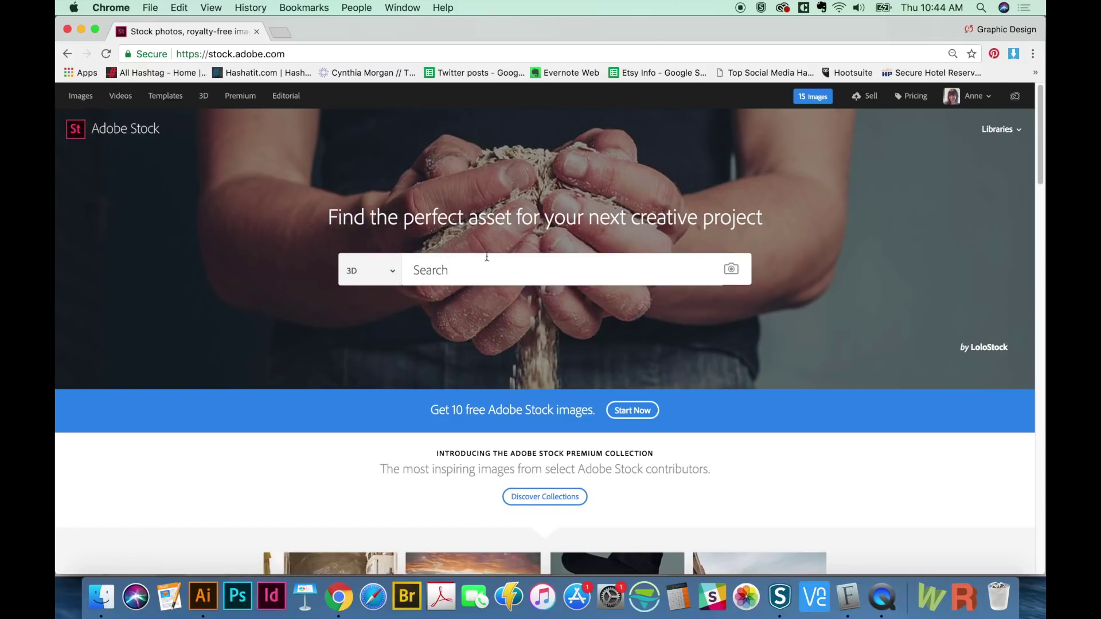
type("bottle")
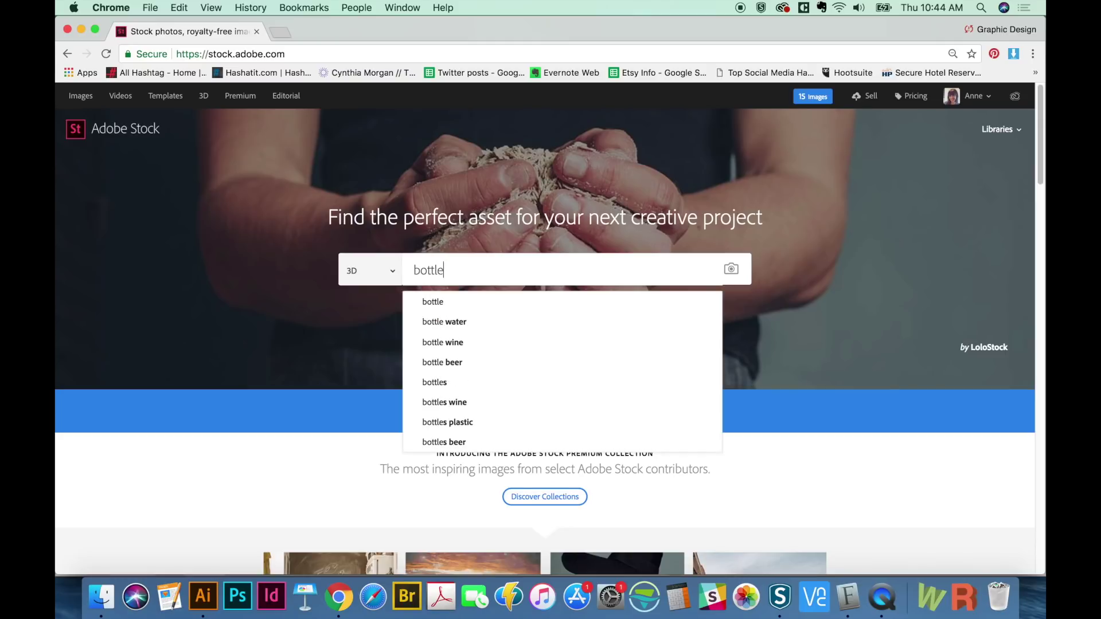
key("Return")
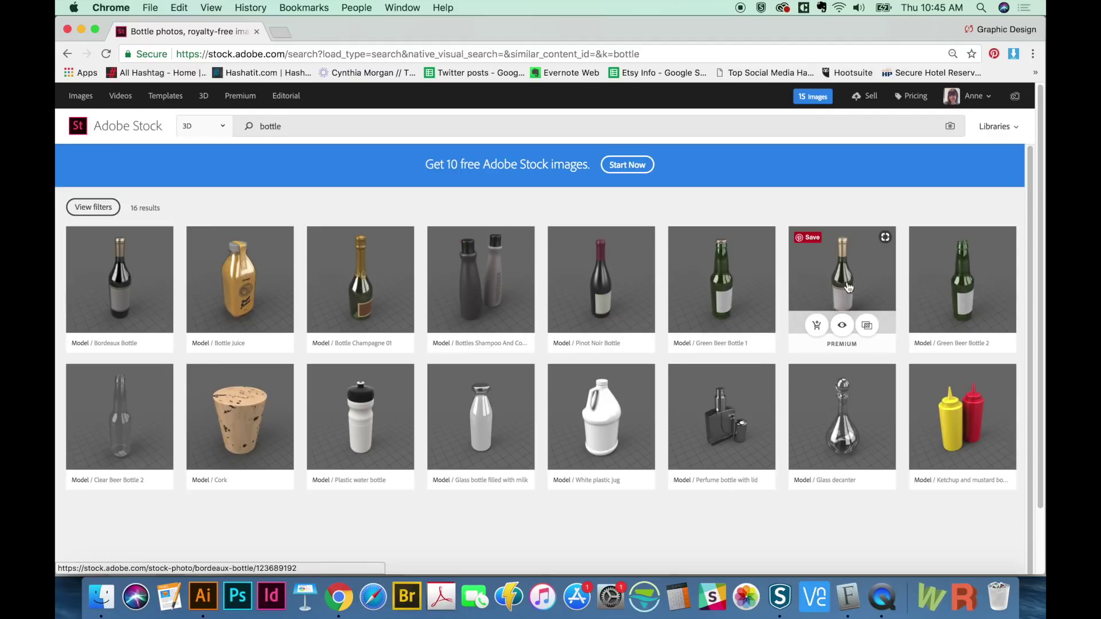
- Search for 3D asset 125100315, open the Bottle Thick model and download it to the computer
key("super+a")
type("125100315")
key("Return")
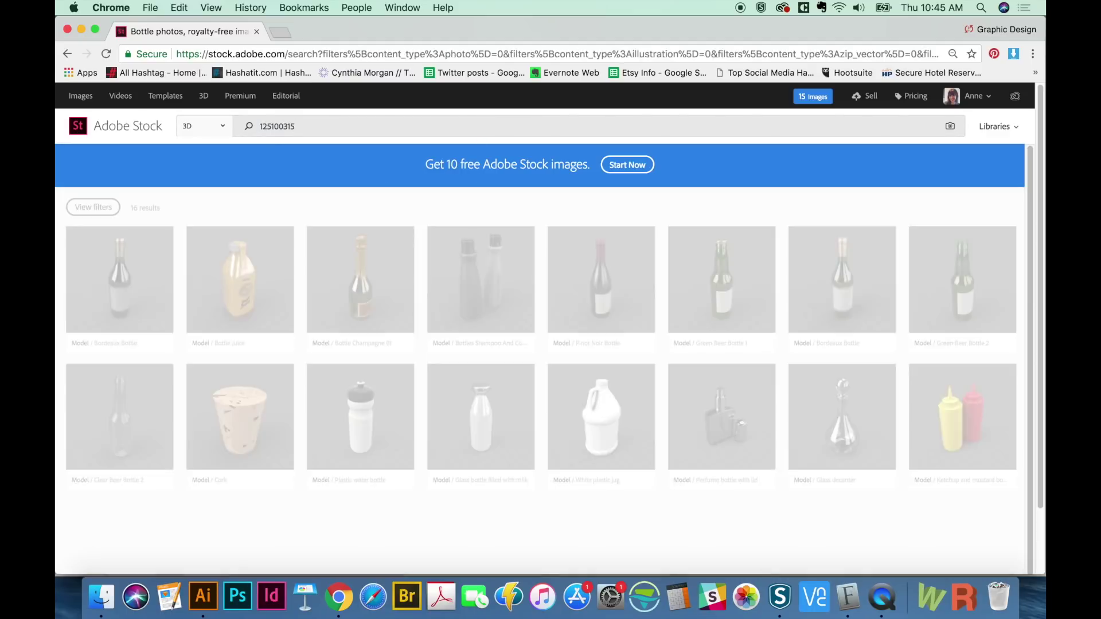
left_click(109, 344)
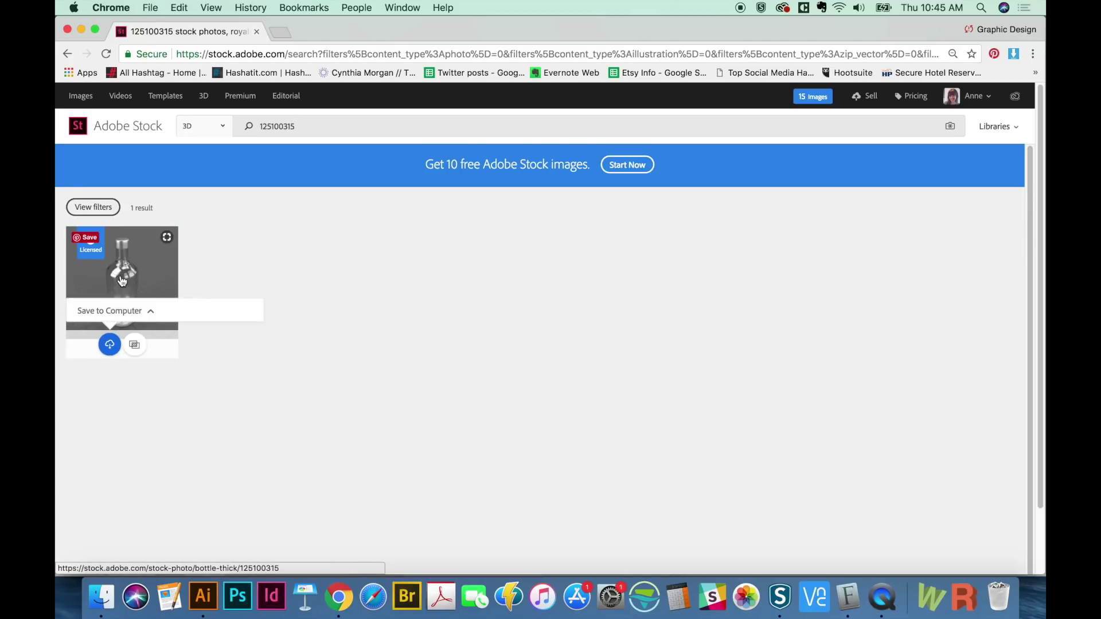
left_click(120, 278)
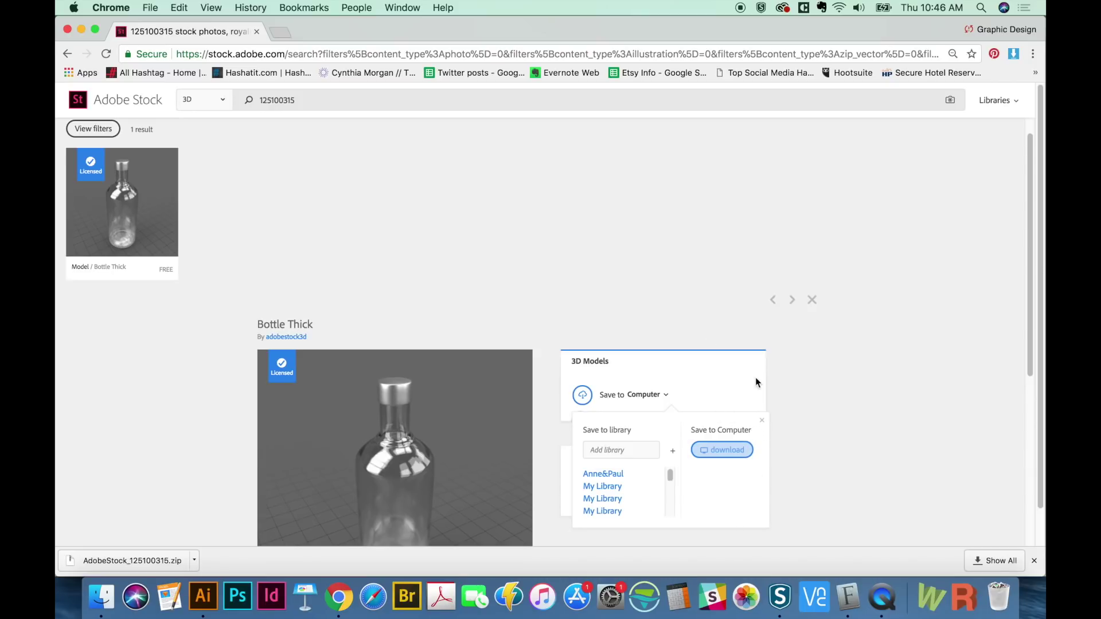
left_click(509, 187)
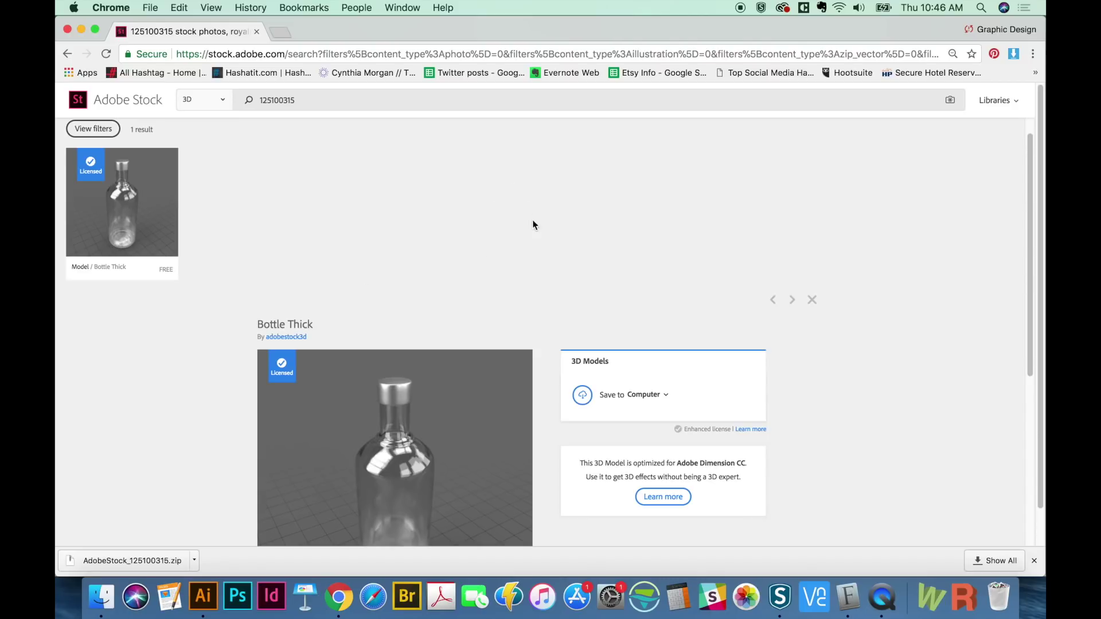
- Switch to Adobe Dimension and create a new project
key("super+space")
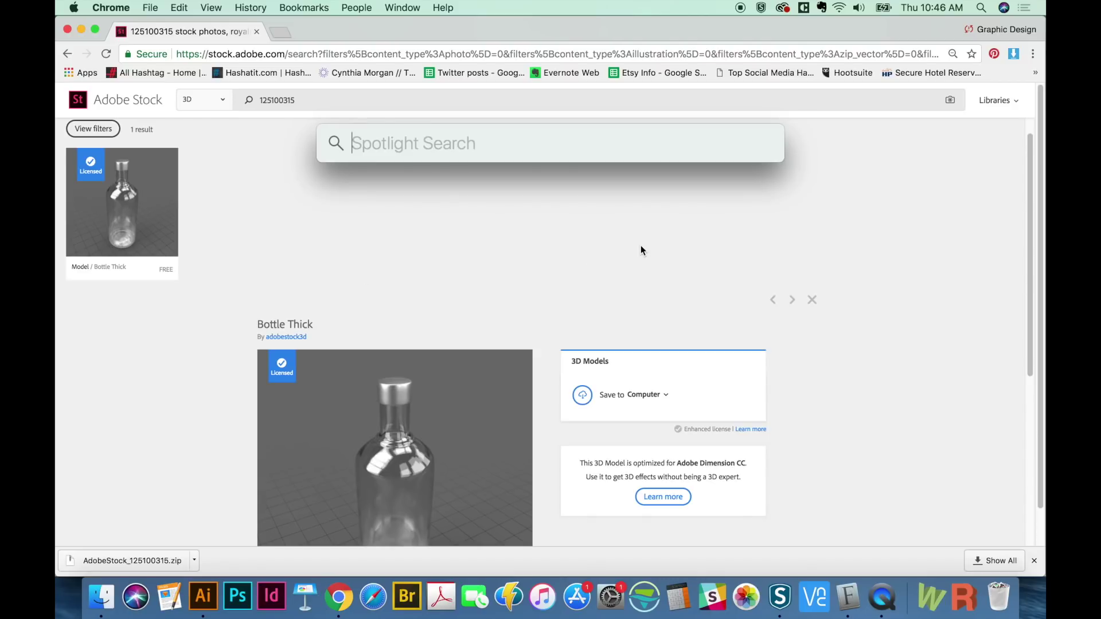
type("dim")
key("Return")
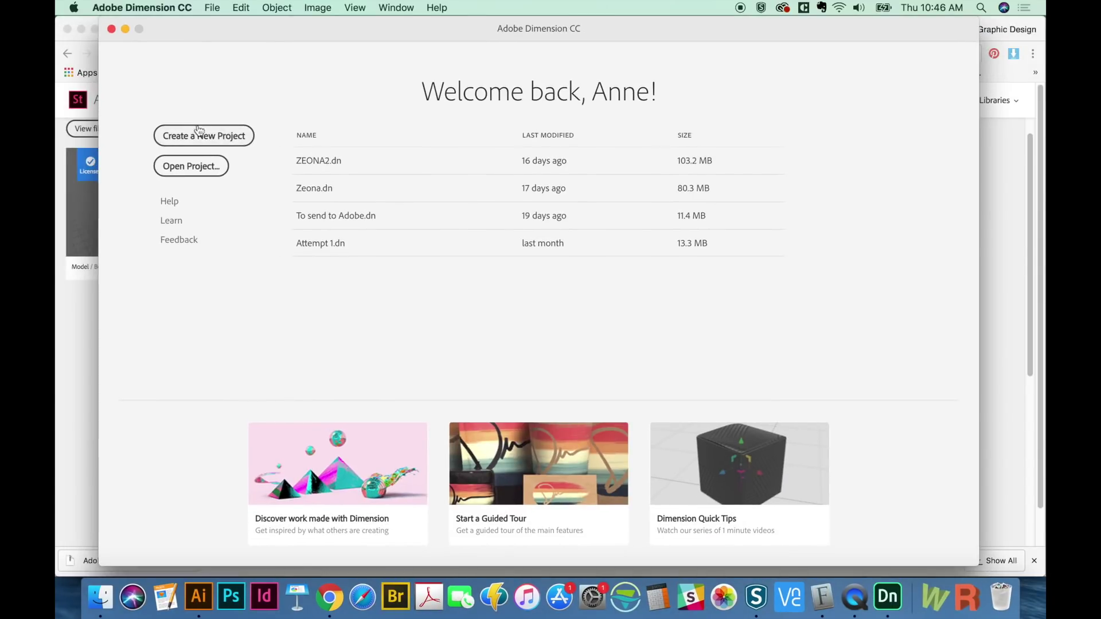
left_click(204, 136)
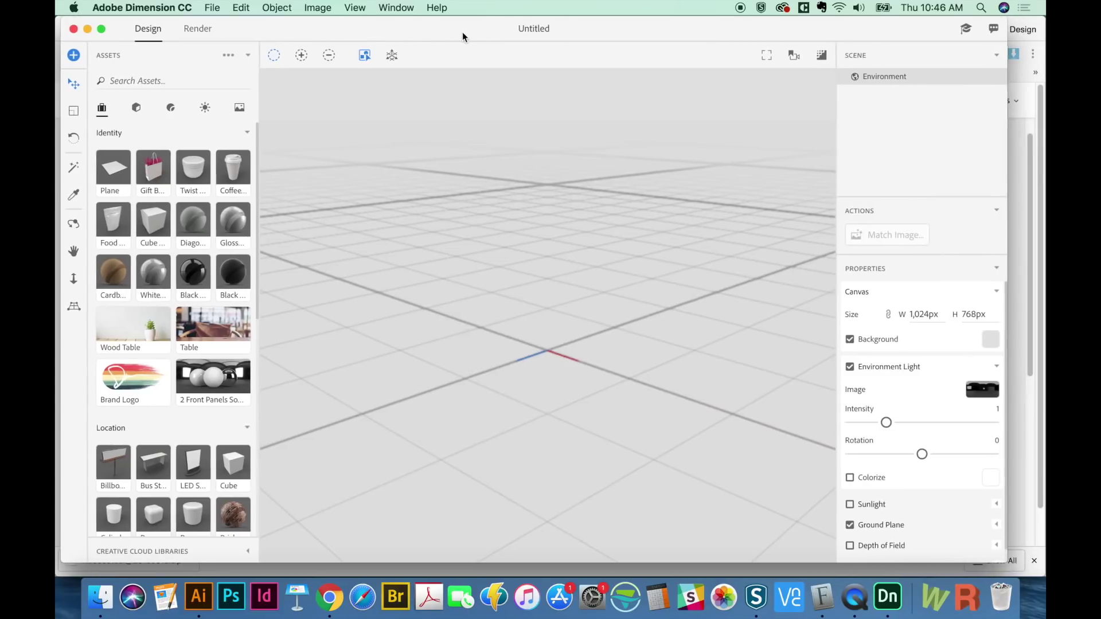
left_click(213, 7)
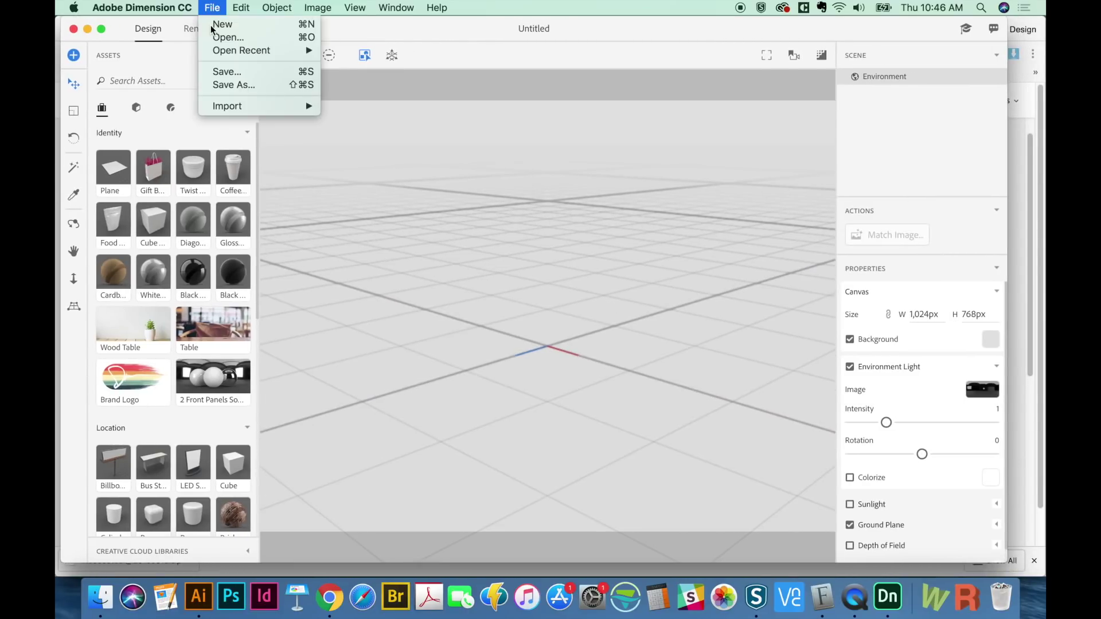
mouse_move(228, 108)
left_click(357, 106)
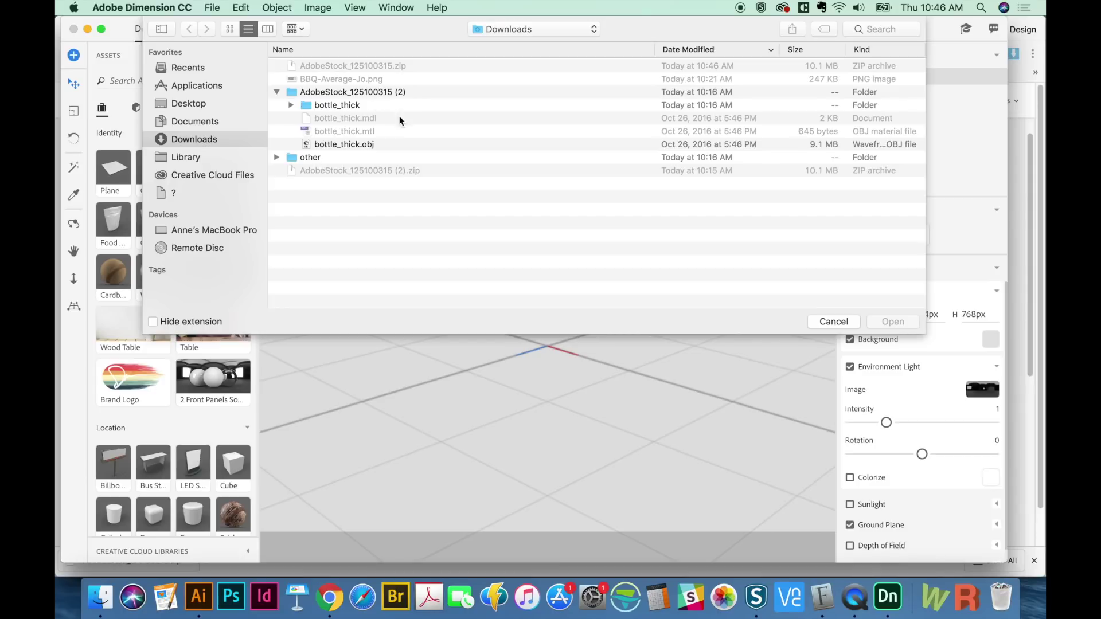
left_click(359, 145)
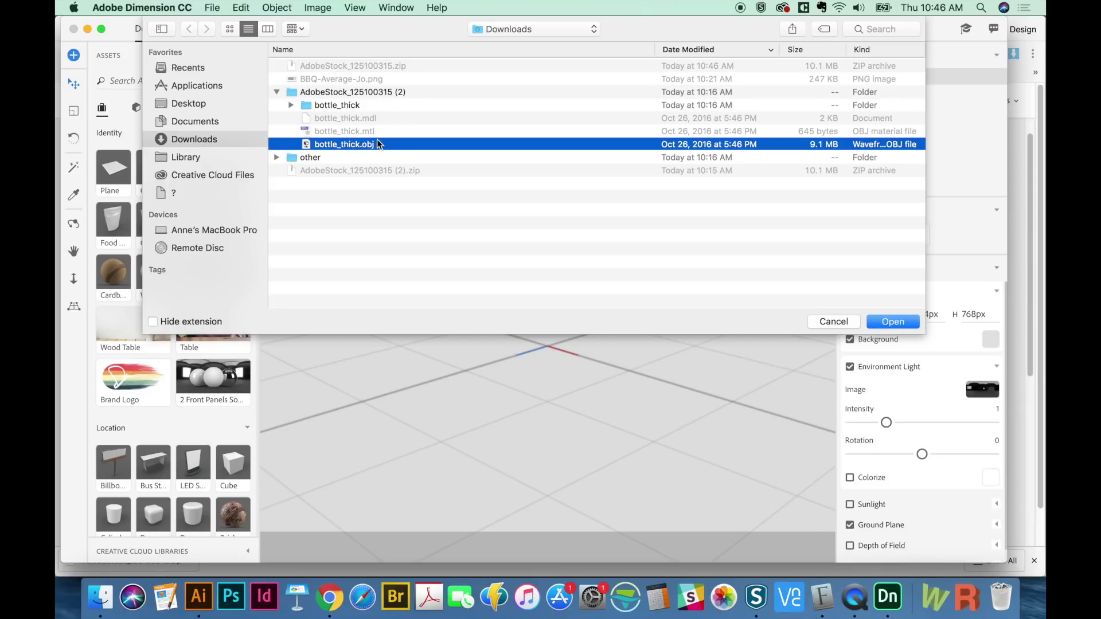
left_click(893, 321)
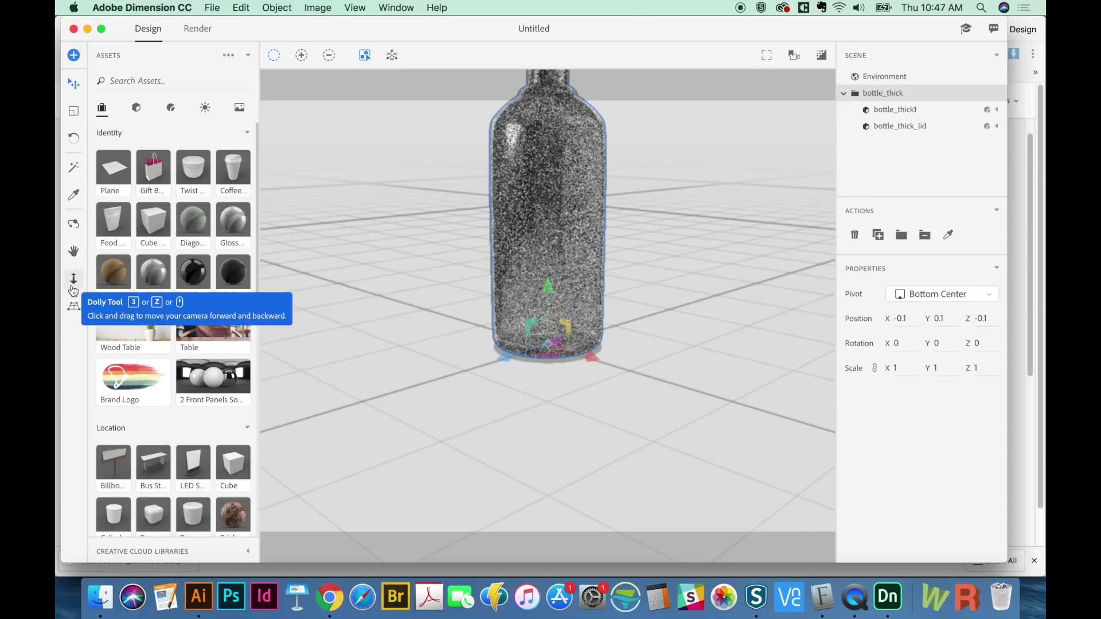
- Frame the whole bottle in the canvas by adjusting the camera with the Pan, Orbit, Dolly and Horizon tools
left_click(73, 254)
left_click_drag(560, 199, 570, 314)
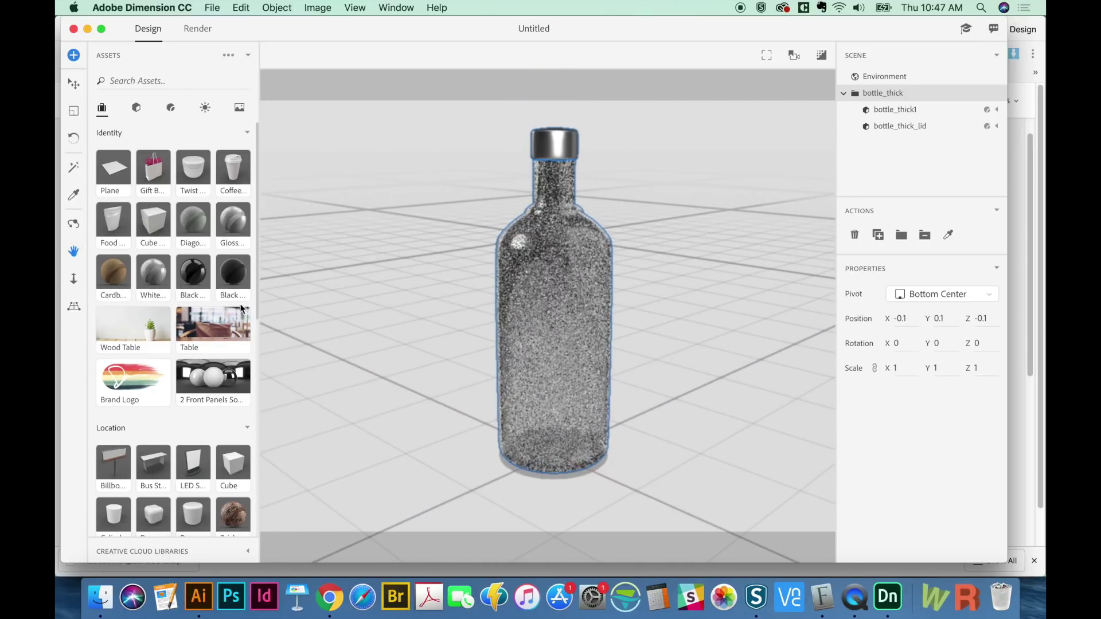
left_click(73, 224)
left_click_drag(555, 318, 481, 224)
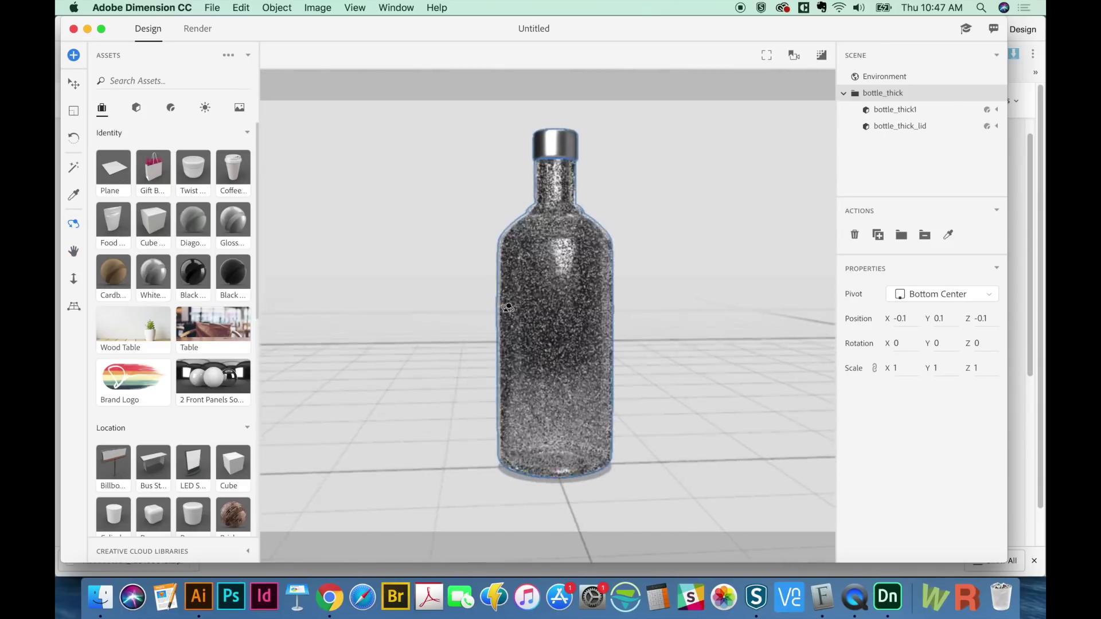
left_click(73, 279)
left_click_drag(567, 271, 642, 316)
left_click(73, 306)
mouse_move(547, 174)
left_mouse_down()
mouse_move(549, 189)
mouse_move(551, 160)
mouse_move(553, 170)
left_mouse_up()
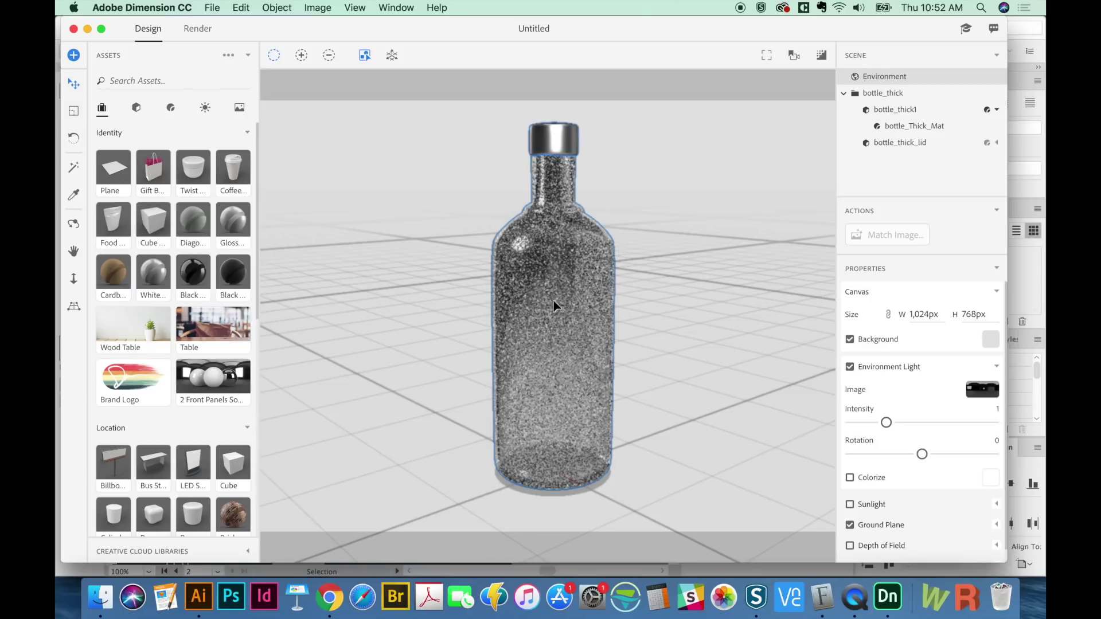
- Move the bottle to about X -1.4, Y -0.2, Z -0.6 and scale it to about X 1.2, Y 1, Z 0.9
left_click(566, 329)
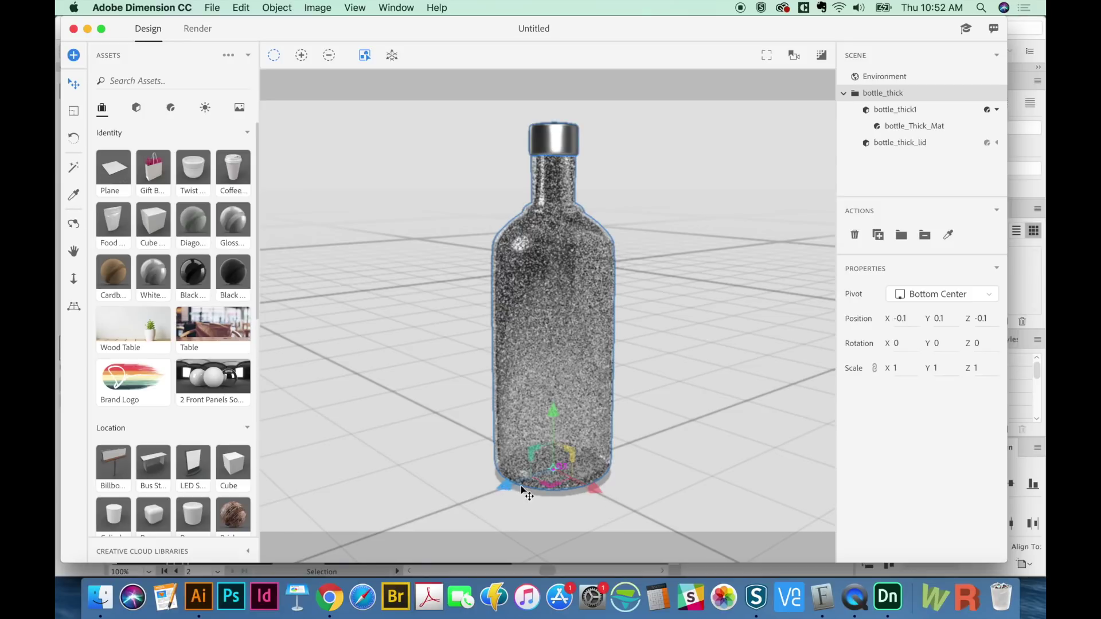
mouse_move(554, 419)
left_mouse_down()
mouse_move(555, 387)
mouse_move(548, 427)
left_mouse_up()
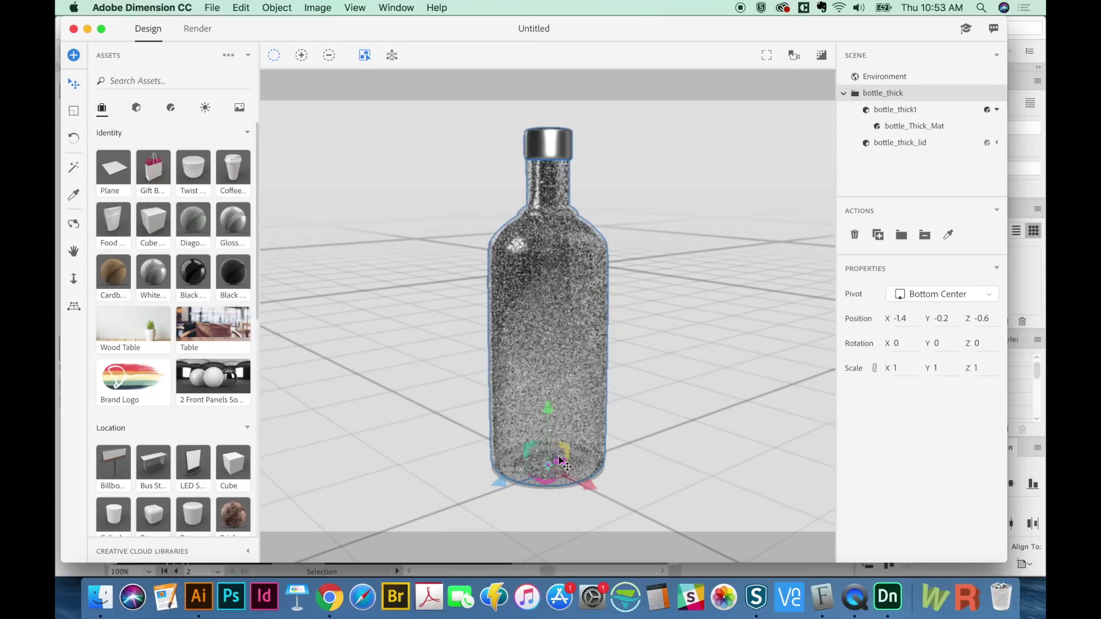
left_click(73, 112)
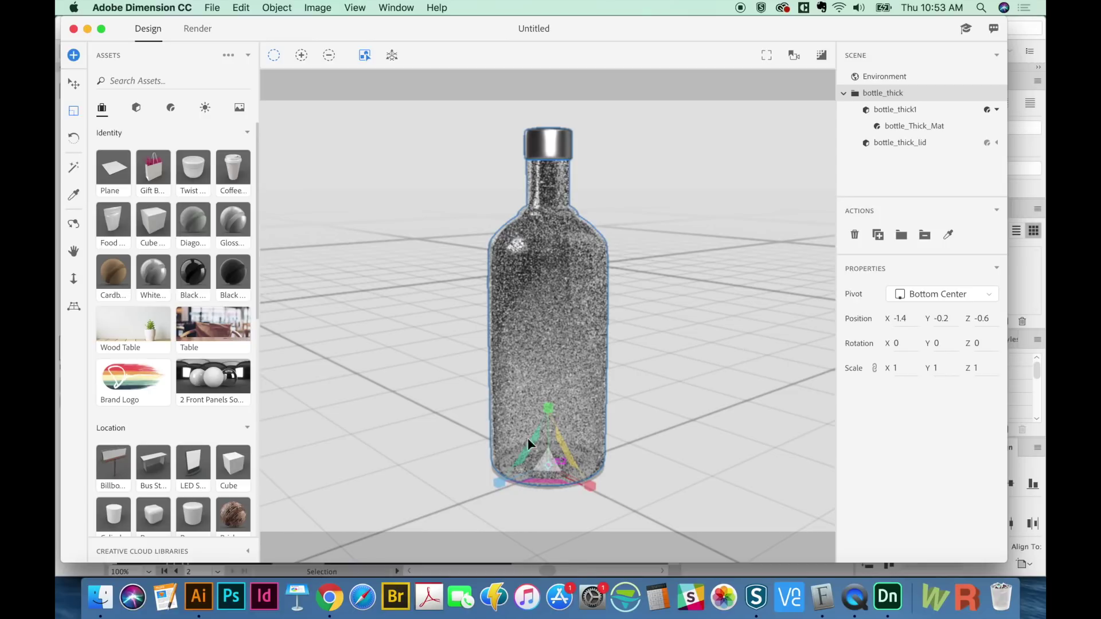
mouse_move(549, 412)
left_mouse_down()
mouse_move(548, 390)
mouse_move(542, 421)
left_mouse_up()
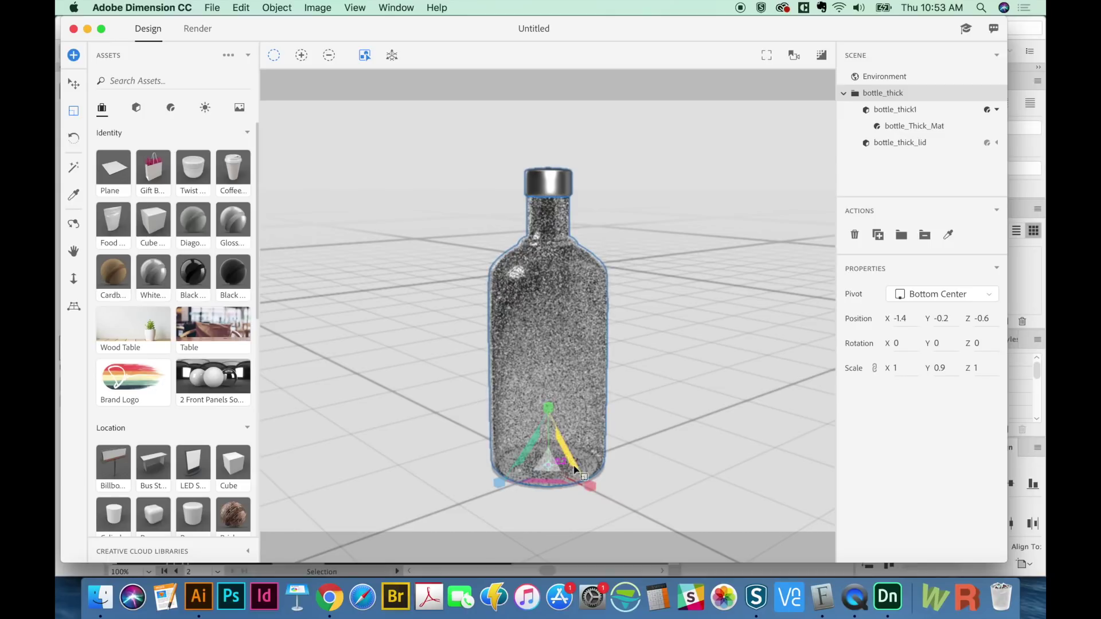
mouse_move(591, 487)
left_mouse_down()
mouse_move(619, 485)
mouse_move(597, 487)
left_mouse_up()
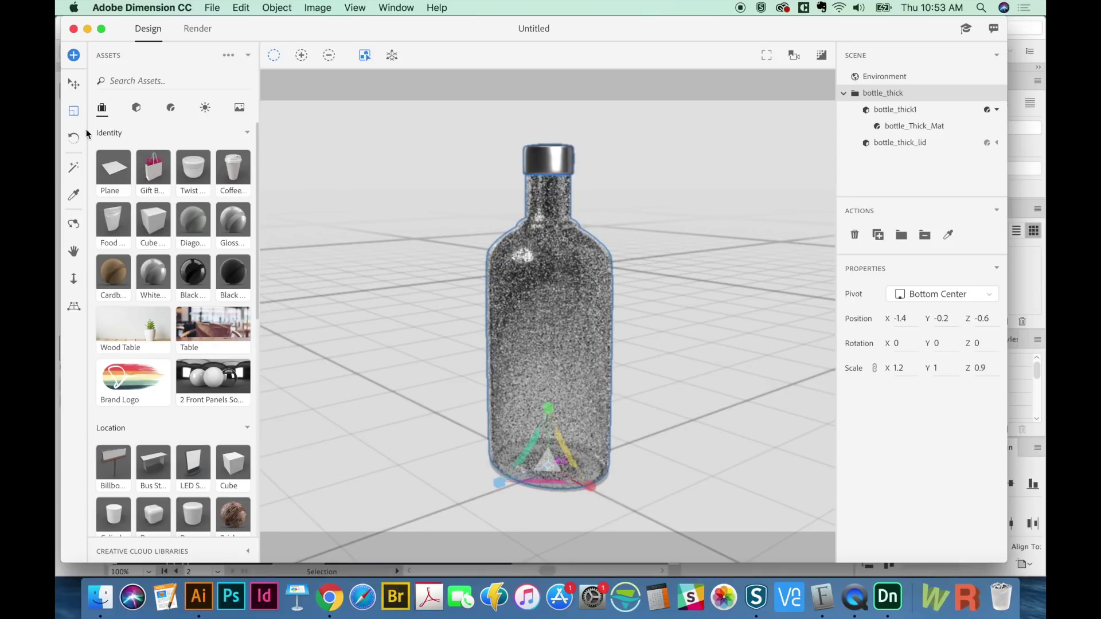
- From a front-facing camera view, scale only the bottle's lid to about X 1.1, Y 1.1, Z 0.9 and deselect it
left_click(76, 226)
left_click_drag(568, 481, 644, 476)
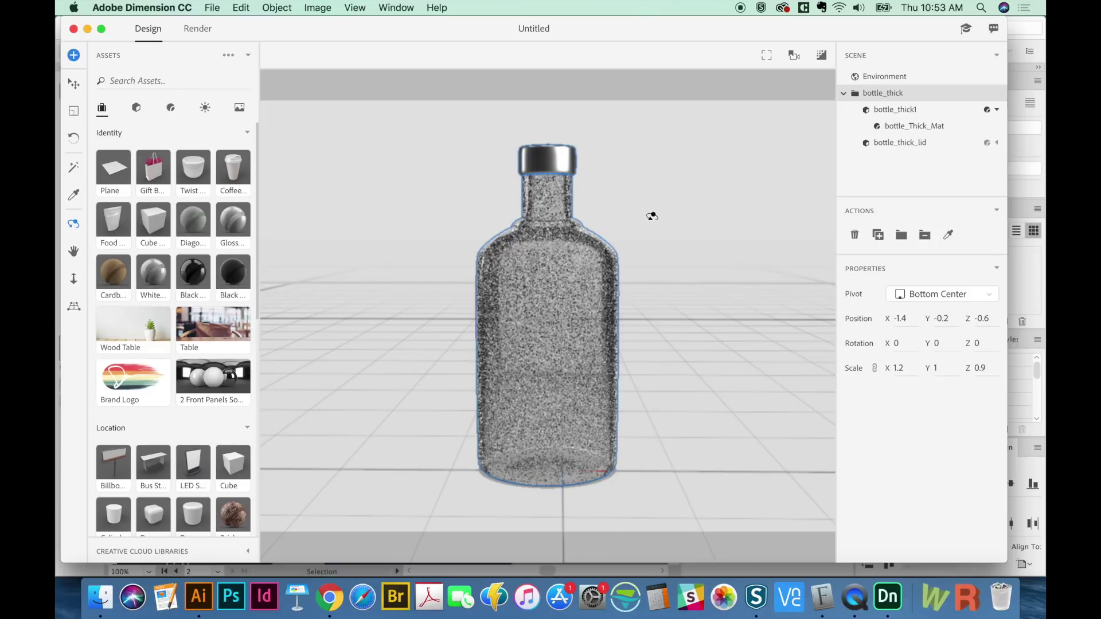
key("v")
left_click(530, 150)
mouse_move(916, 144)
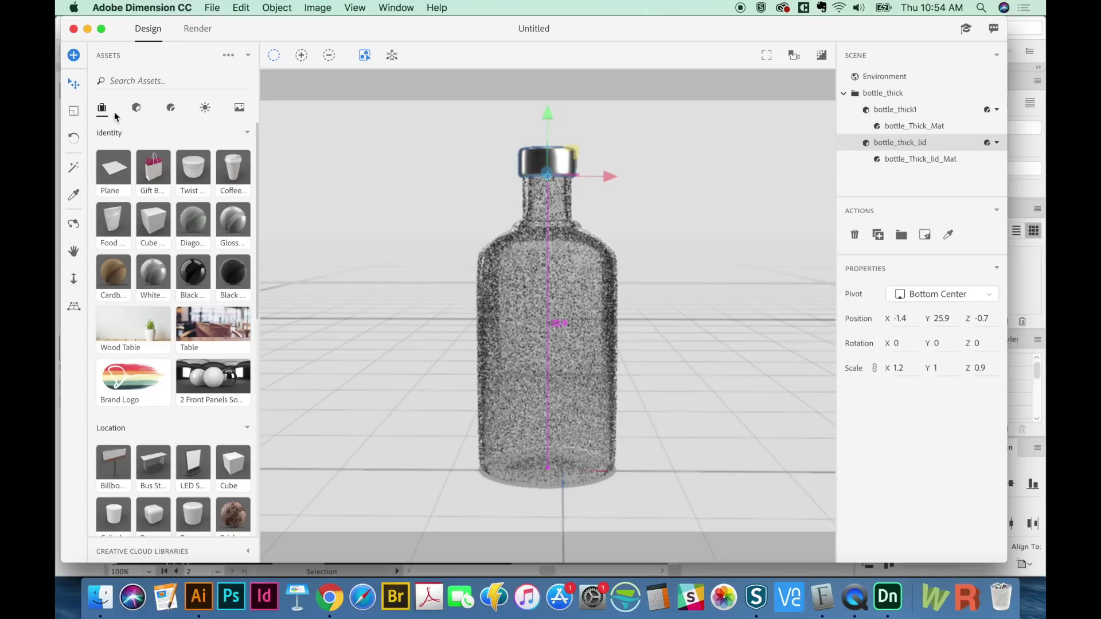
left_click(74, 111)
left_click_drag(546, 117, 547, 99)
left_click_drag(606, 180, 604, 178)
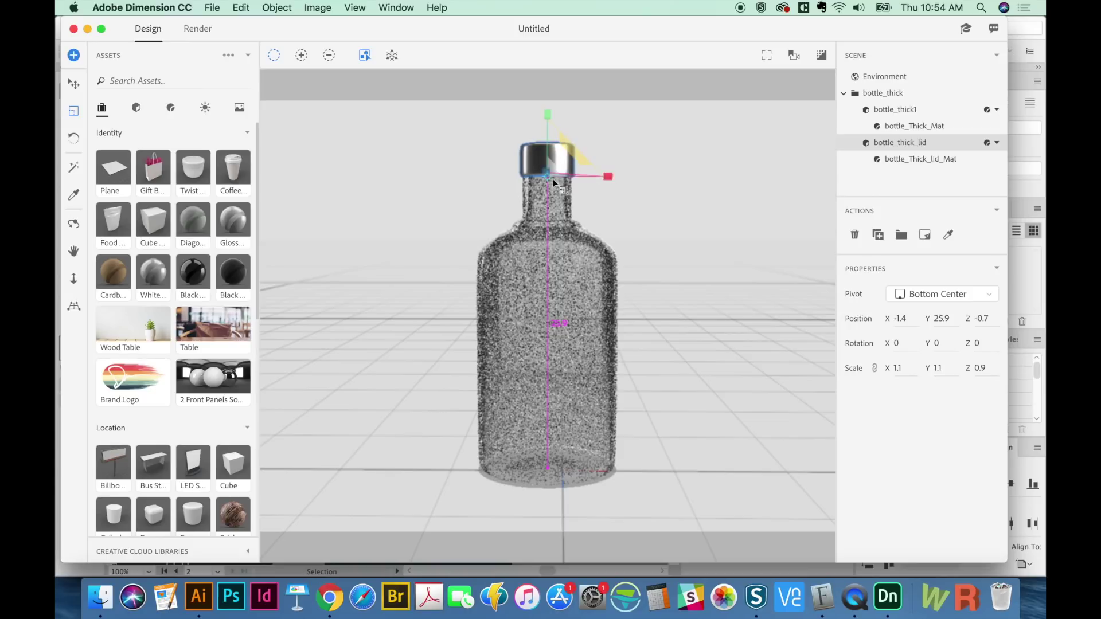
left_click(921, 185)
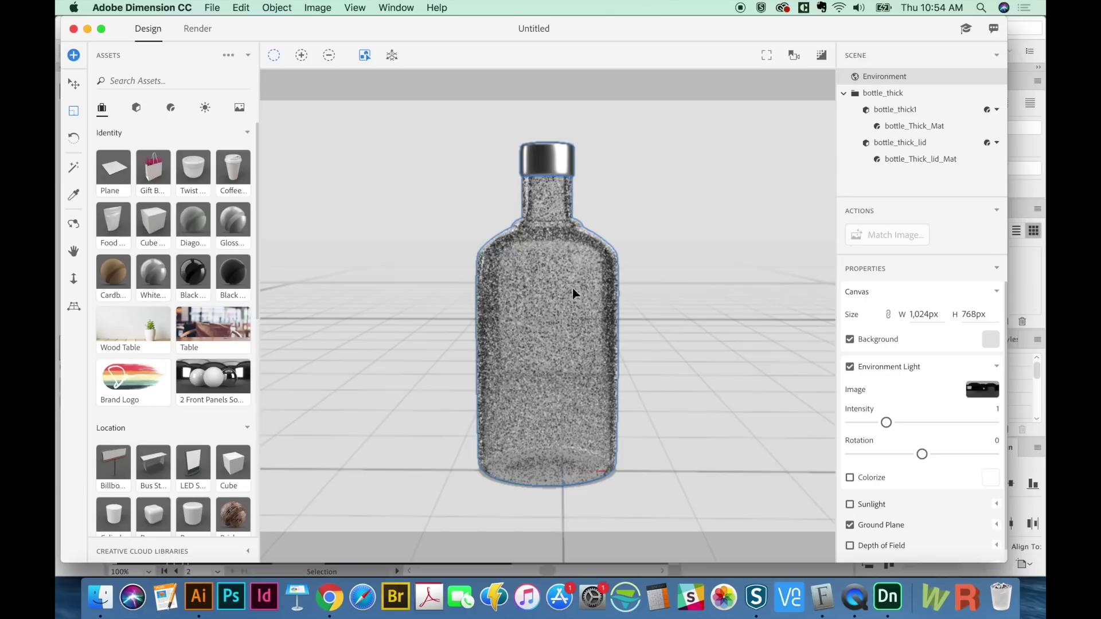
- Set the base color of the bottle_Thick_Mat material to a reddish brown of about RGB 181, 68, 20
left_click(566, 333)
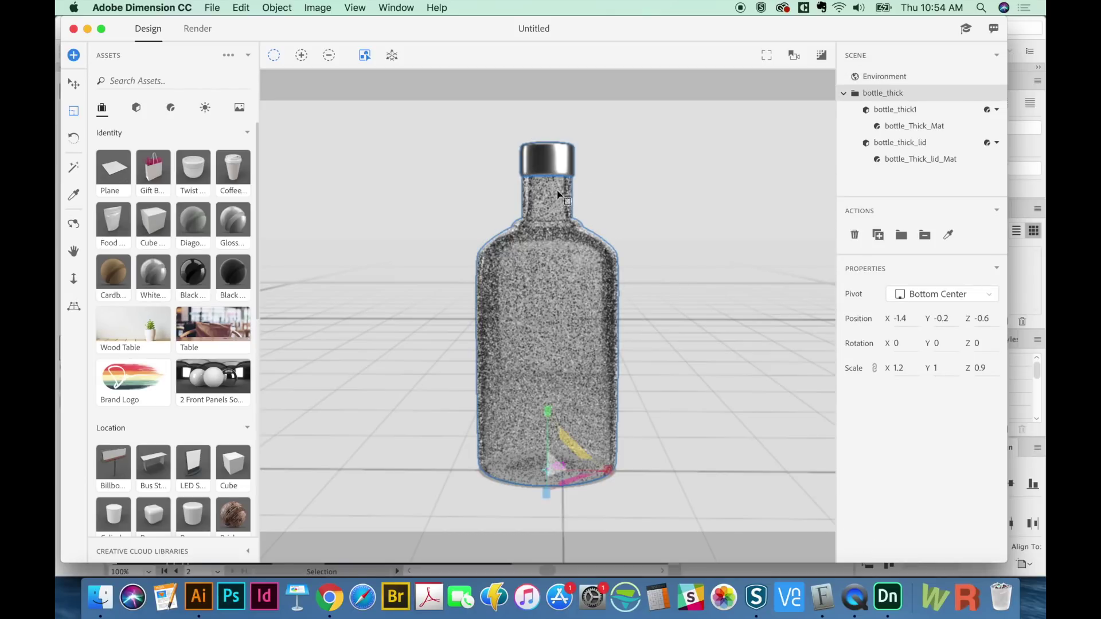
left_click(880, 123)
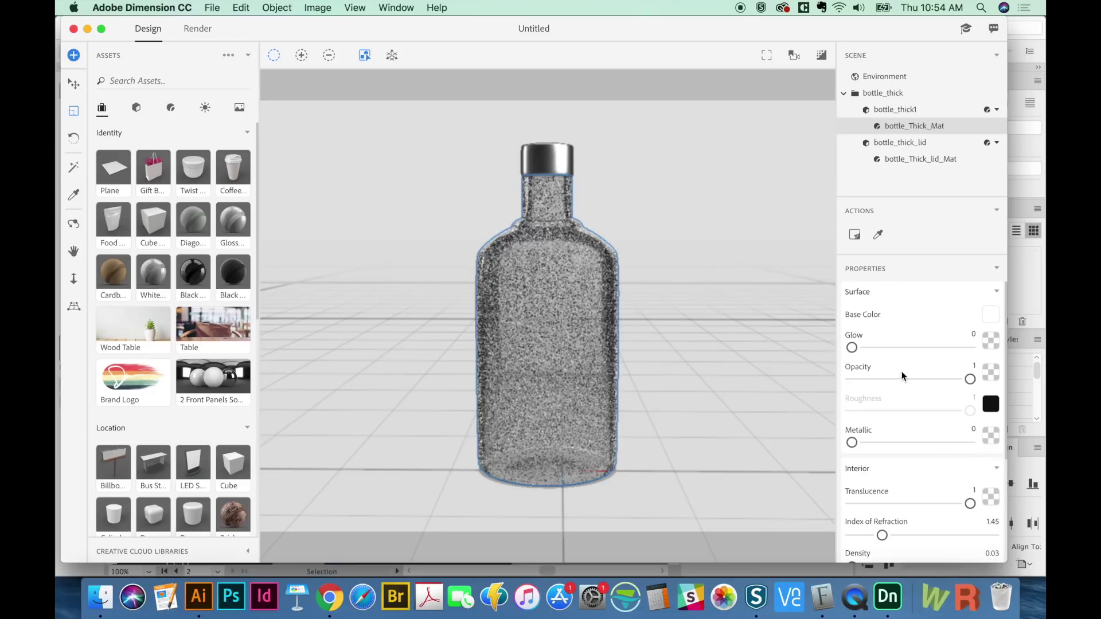
left_click(982, 317)
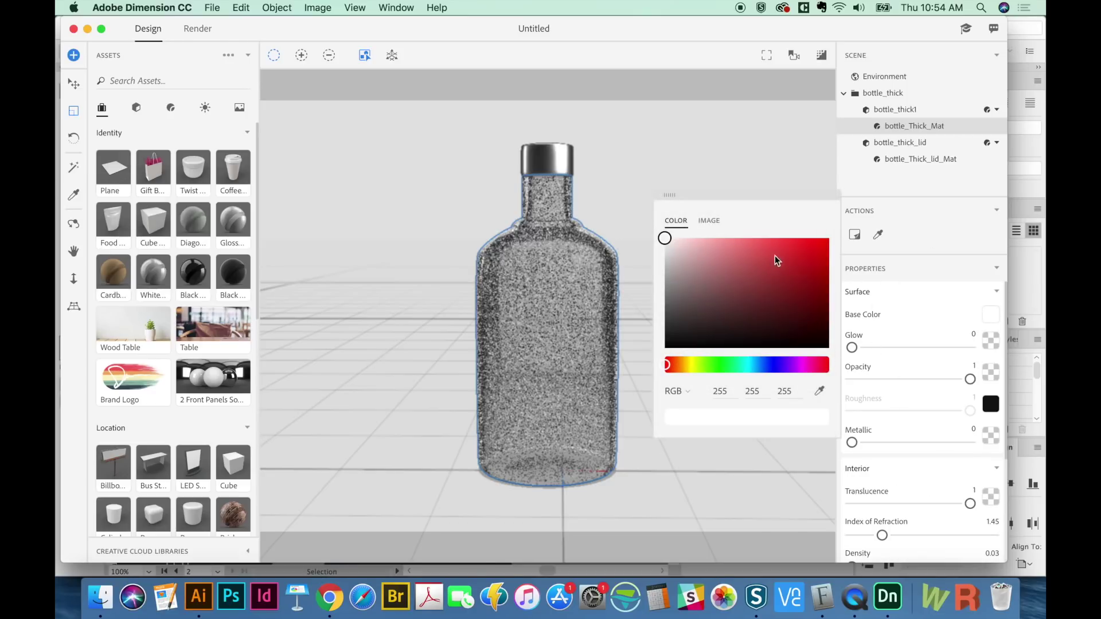
left_click(758, 243)
mouse_move(667, 365)
left_mouse_down()
mouse_move(684, 365)
mouse_move(674, 365)
left_mouse_up()
left_click(790, 261)
left_click_drag(790, 262, 814, 265)
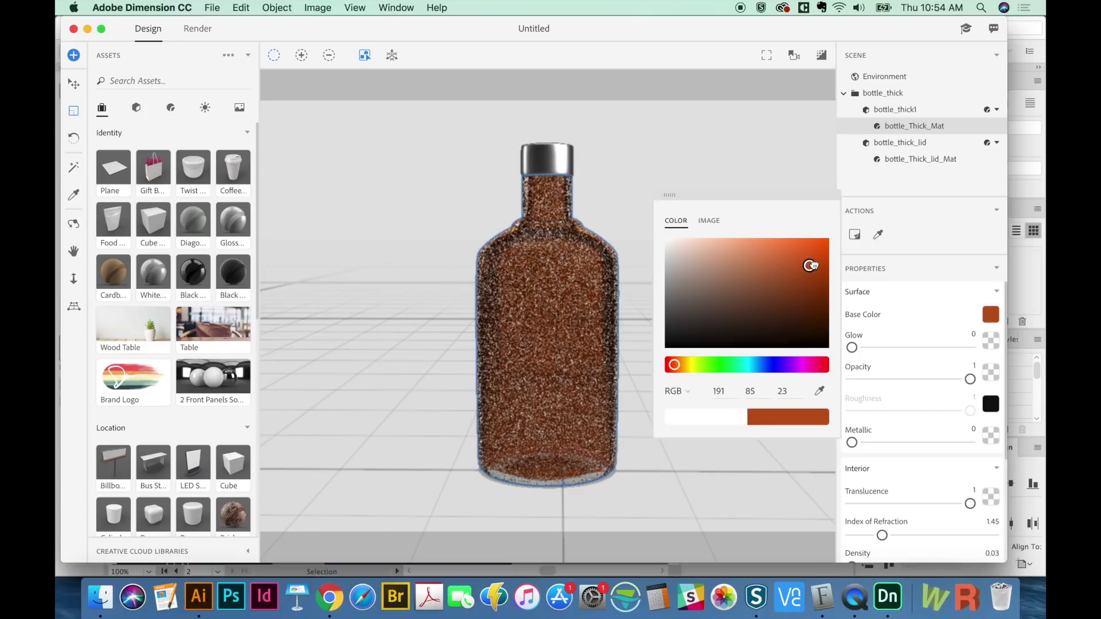
left_click_drag(684, 366, 673, 366)
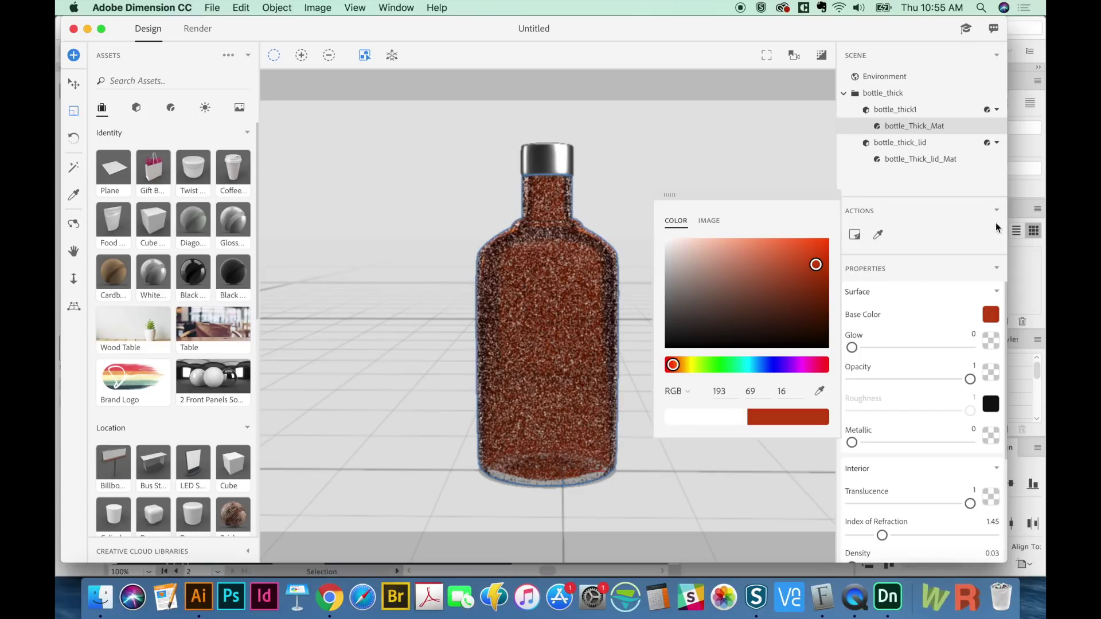
mouse_move(818, 277)
left_mouse_down()
mouse_move(807, 282)
mouse_move(811, 270)
left_mouse_up()
- Lower the translucence of the bottle_Thick_Mat material to 0.25
left_click(892, 110)
left_click(912, 127)
mouse_move(878, 504)
left_mouse_down()
mouse_move(861, 504)
mouse_move(878, 504)
left_mouse_up()
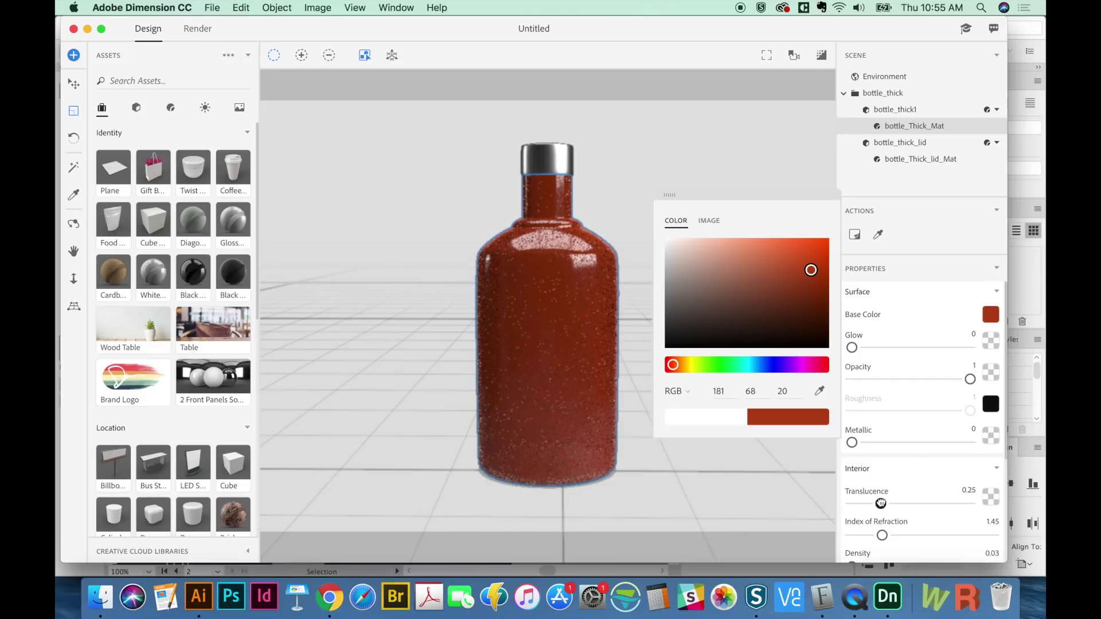
left_click_drag(881, 504, 880, 505)
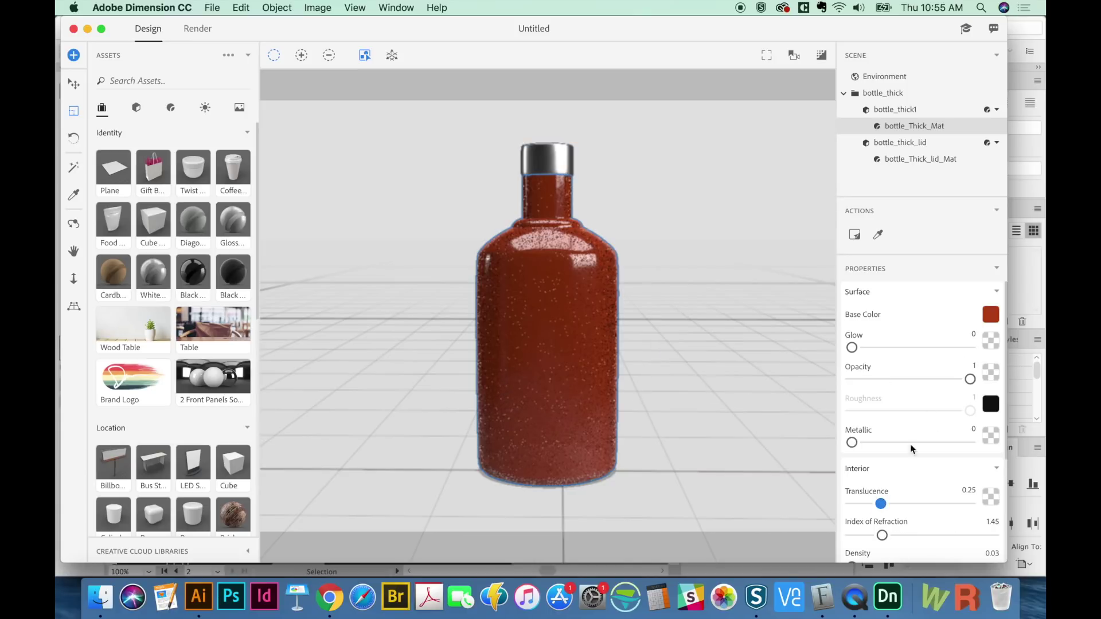
- Replace the image in the lid material's base color with a dark blue of about RGB 6, 81, 125
left_click(930, 159)
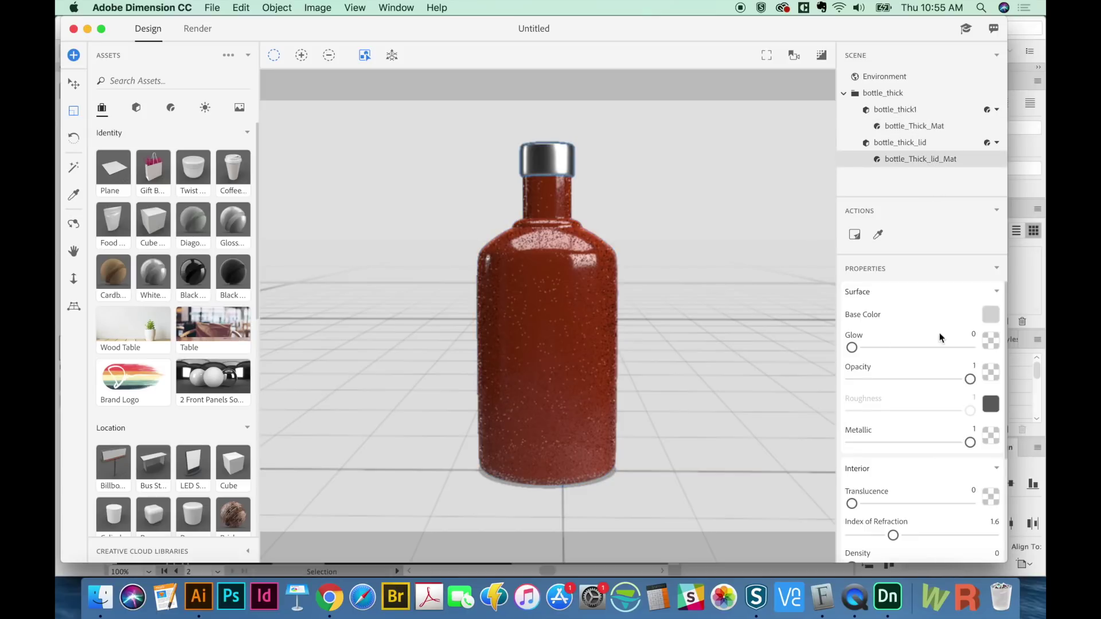
left_click(992, 317)
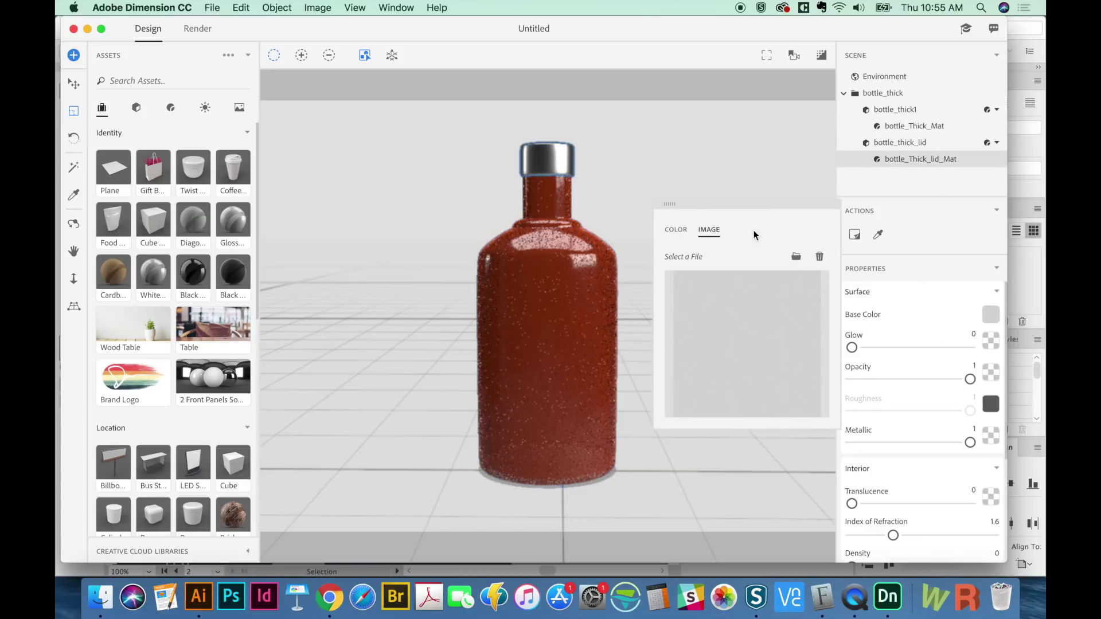
left_click(674, 232)
left_click_drag(794, 373, 757, 374)
left_click(806, 299)
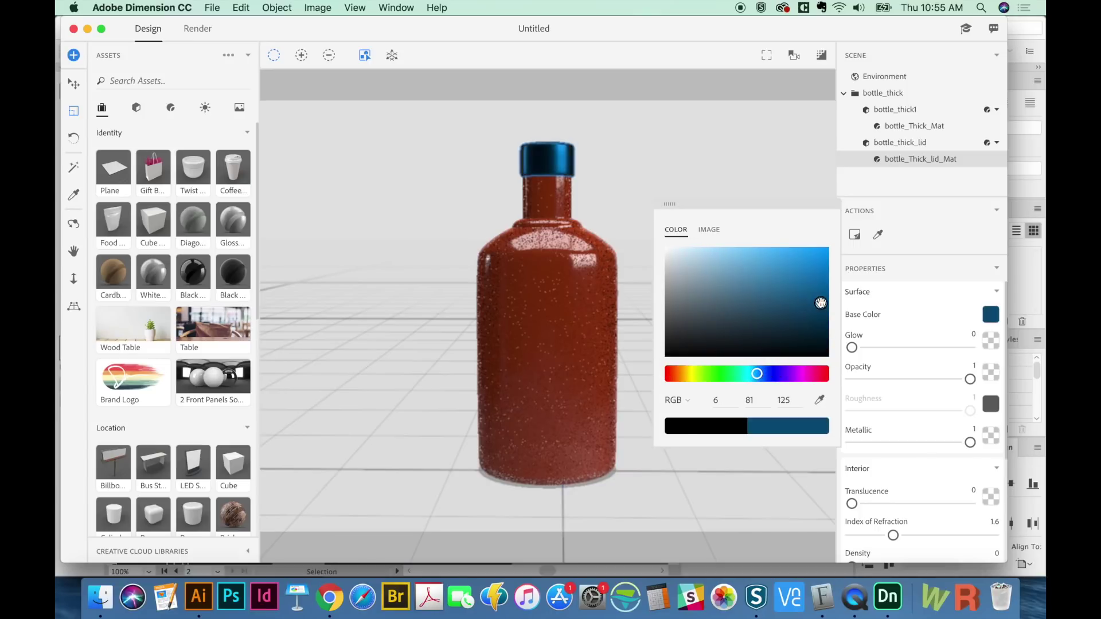
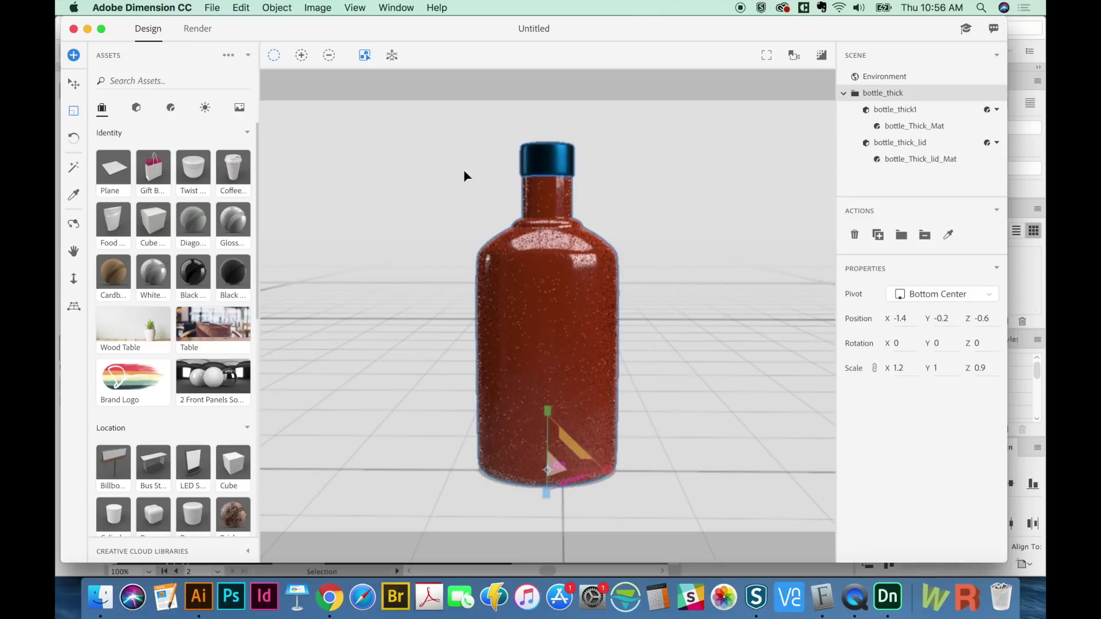
- Try to place a graphic as a decal on the whole bottle_thick group
left_click(212, 8)
mouse_move(242, 105)
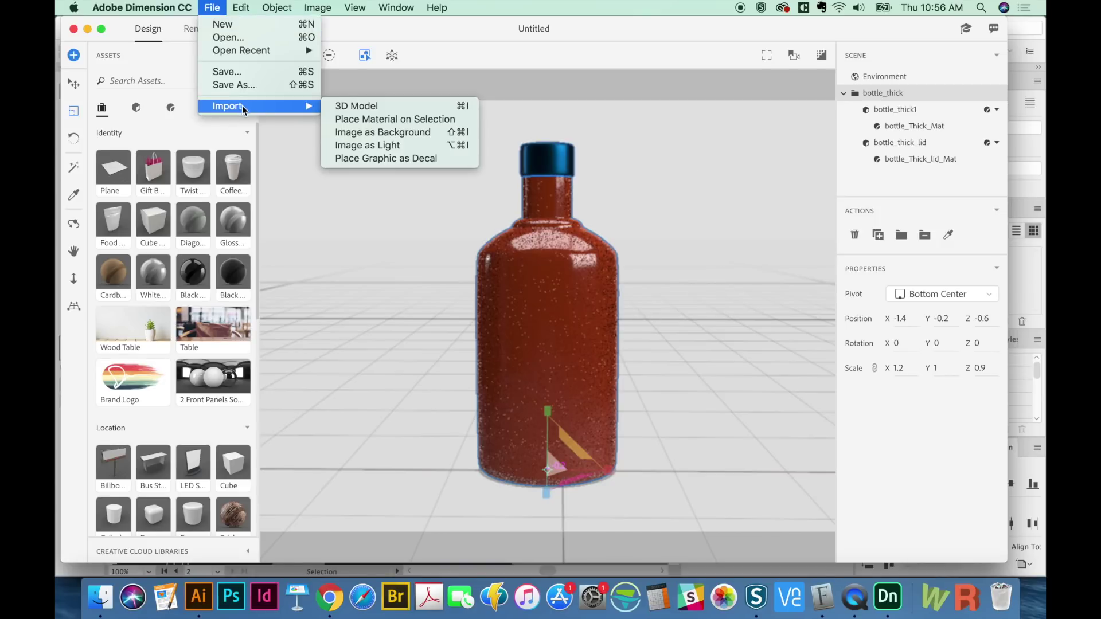
left_click(422, 160)
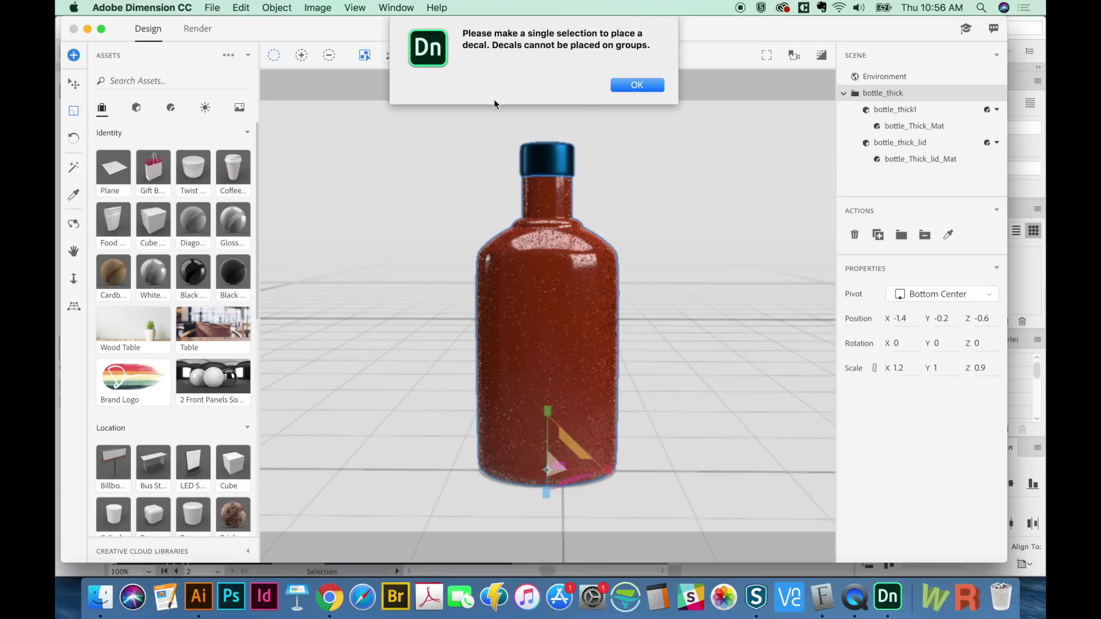
left_click(661, 86)
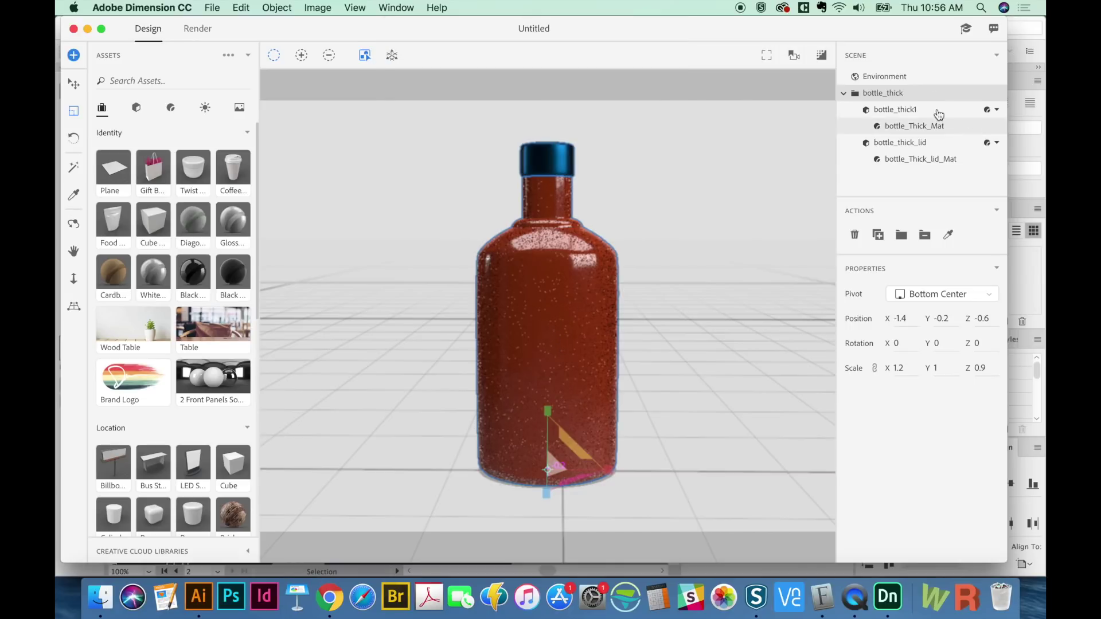
- Place BBQ-Average-Jo.png from Downloads as a decal on the bottle_thick1 body only
left_click(906, 112)
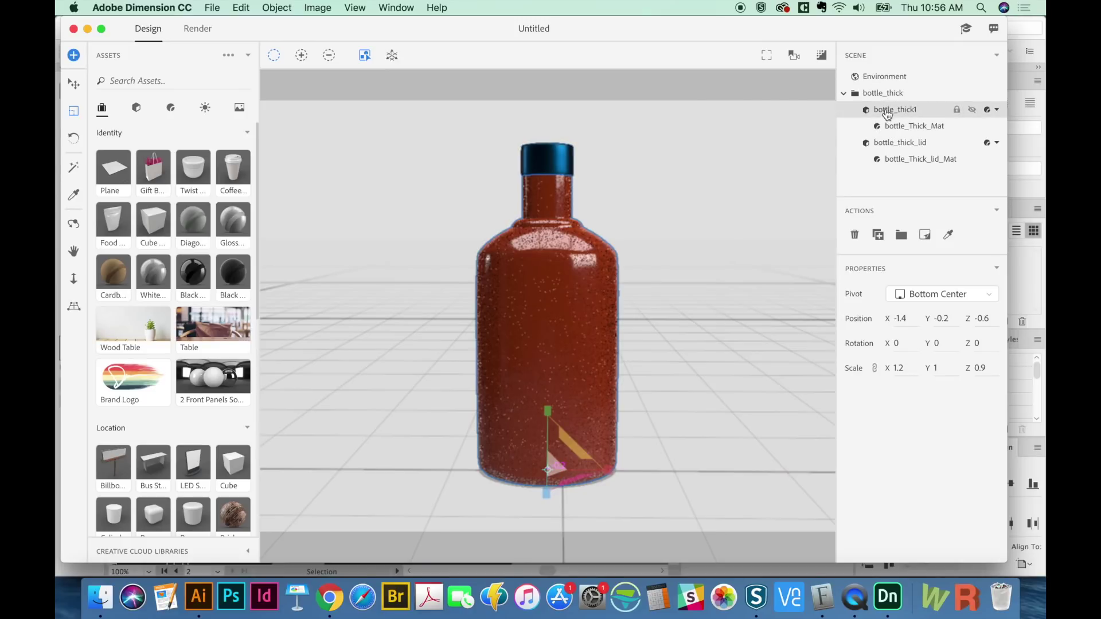
left_click(216, 7)
mouse_move(269, 108)
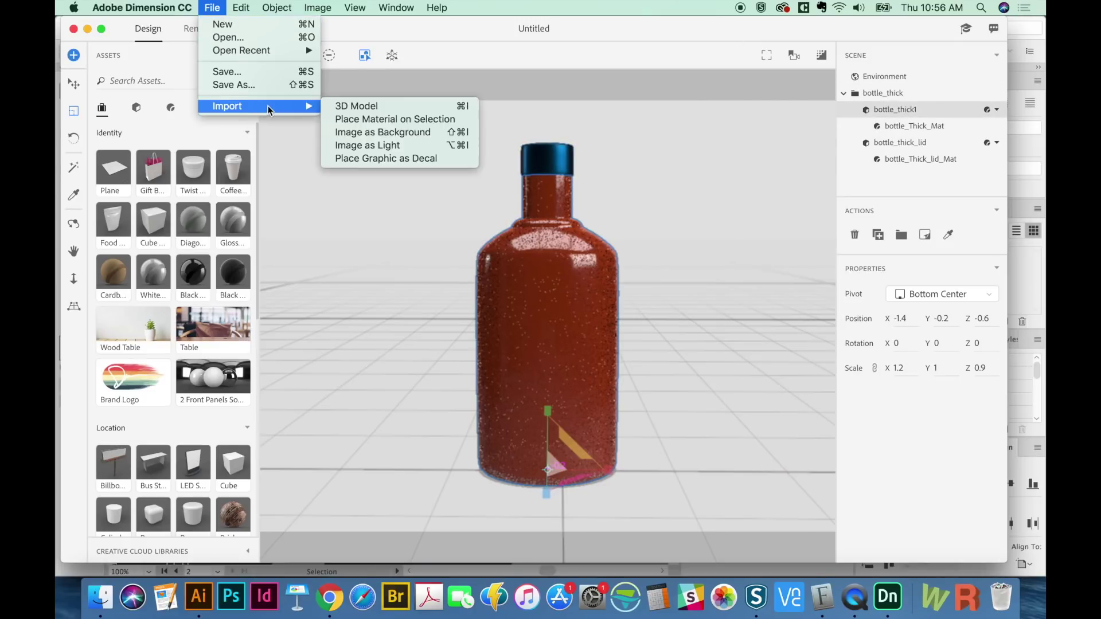
left_click(387, 159)
left_click(359, 70)
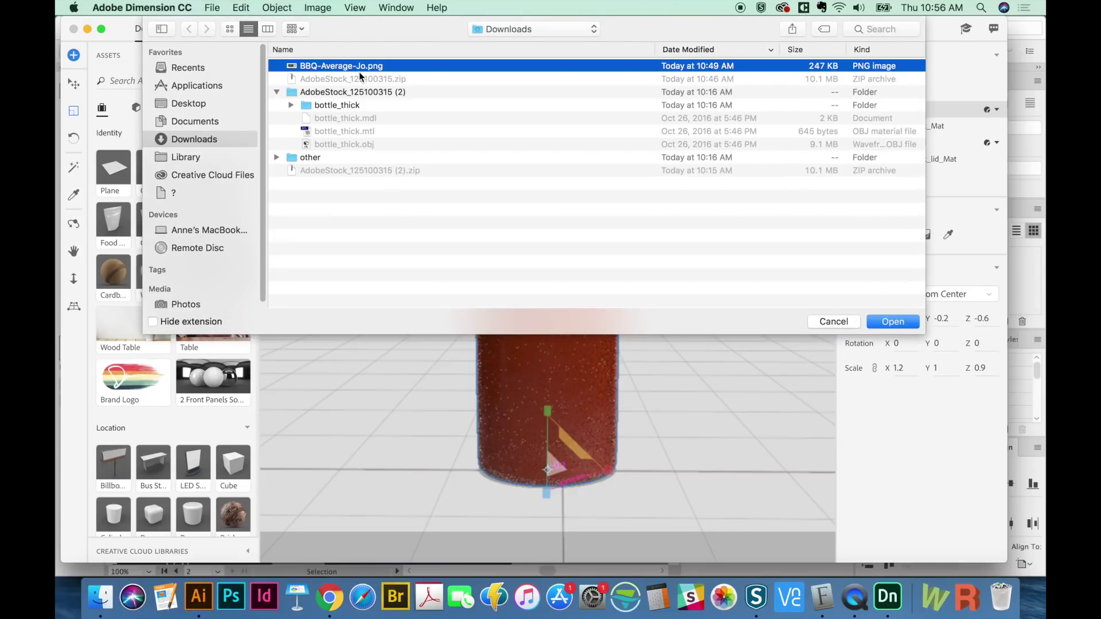
left_click(889, 325)
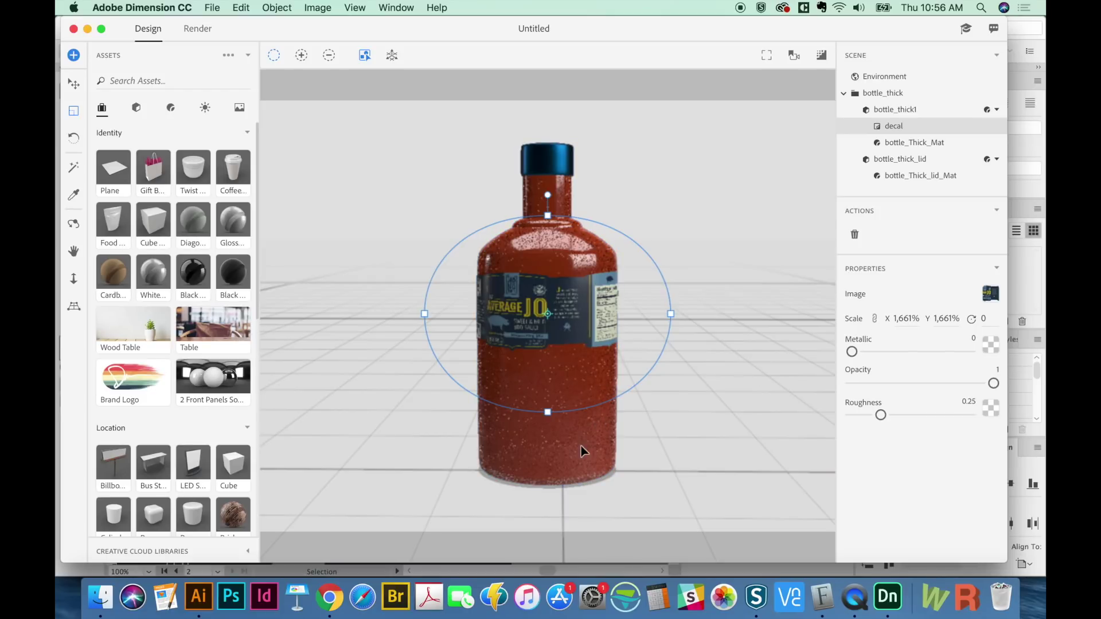
- Scale the label decal to about X 3,115% and Y 3,806%, center its front panel on the bottle, and deselect it
left_click(76, 91)
left_click_drag(548, 413, 546, 438)
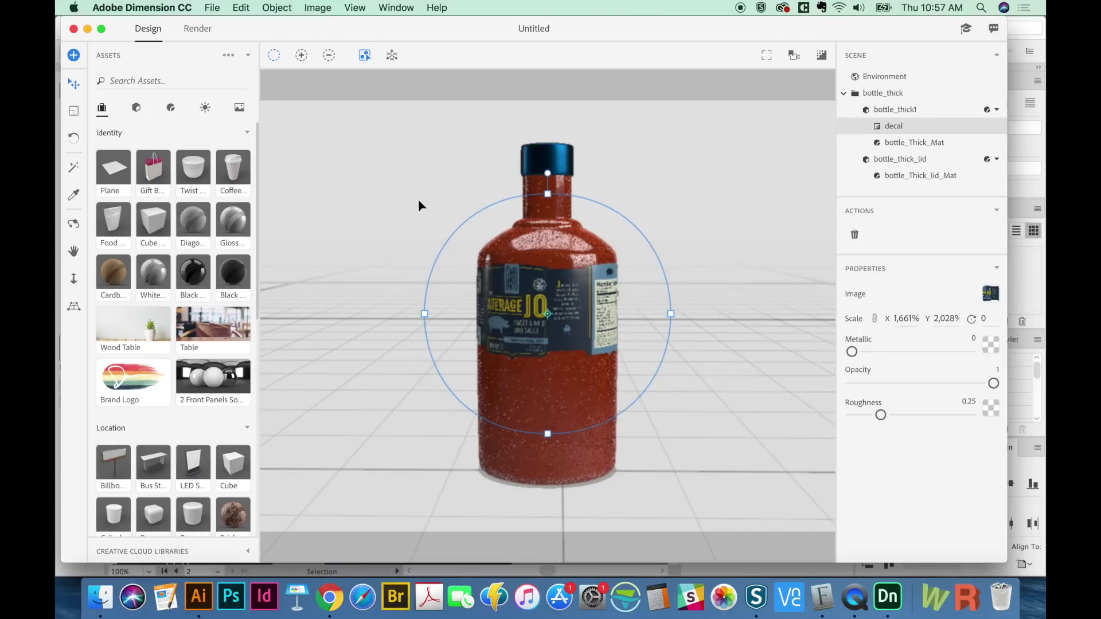
left_click(75, 112)
left_click_drag(674, 318, 741, 361)
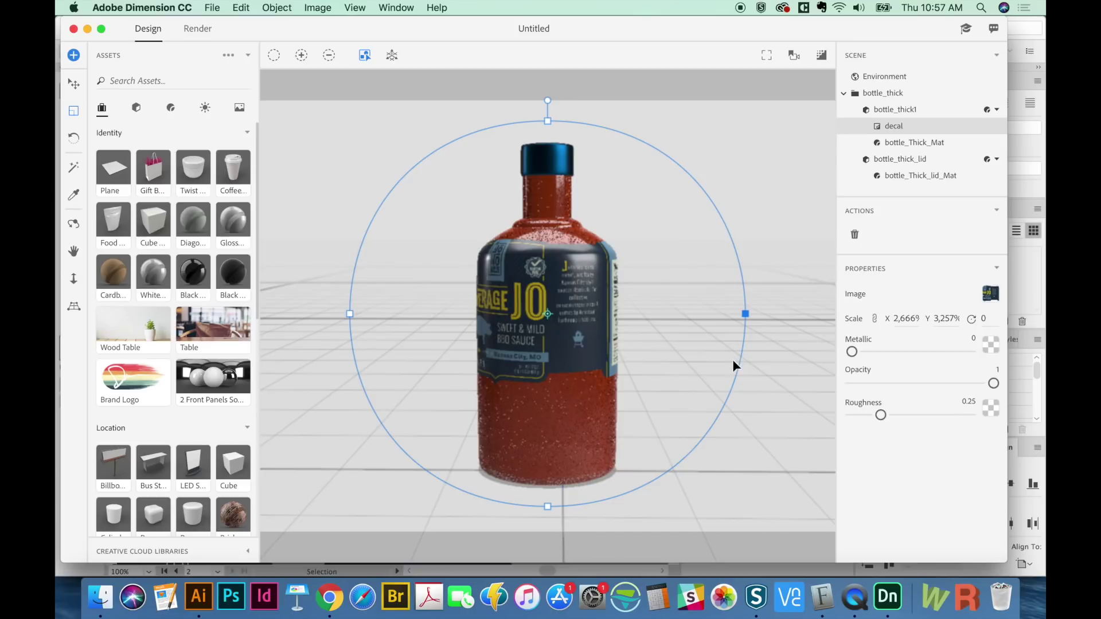
left_click_drag(518, 349, 561, 397)
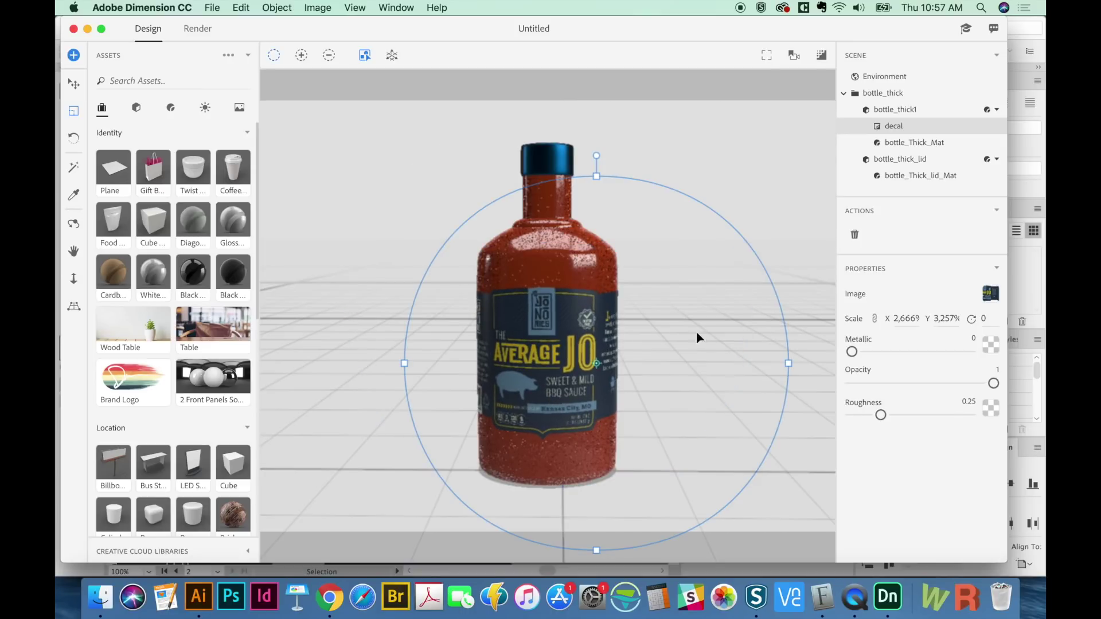
left_click_drag(797, 365, 819, 365)
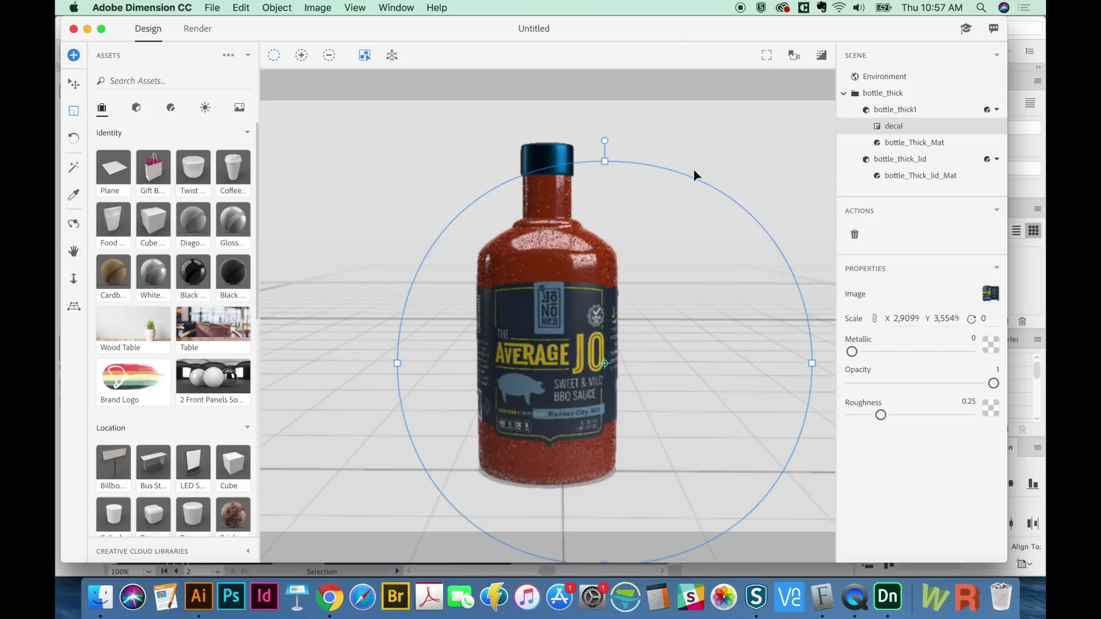
mouse_move(607, 153)
left_mouse_down()
mouse_move(608, 135)
mouse_move(608, 148)
left_mouse_up()
left_click_drag(550, 443, 553, 444)
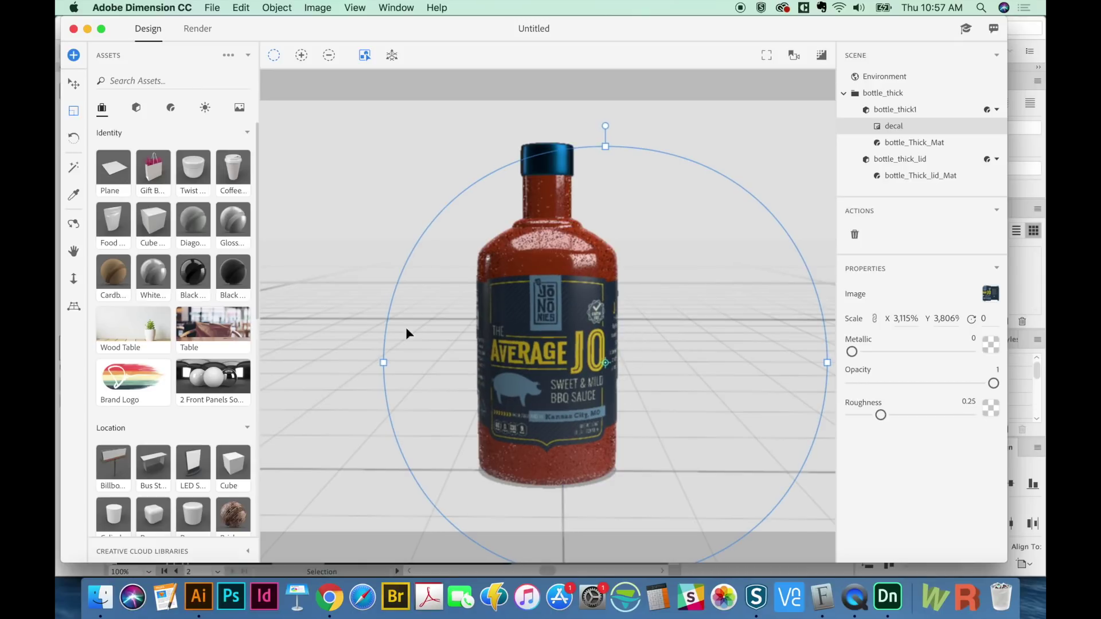
left_click(341, 210)
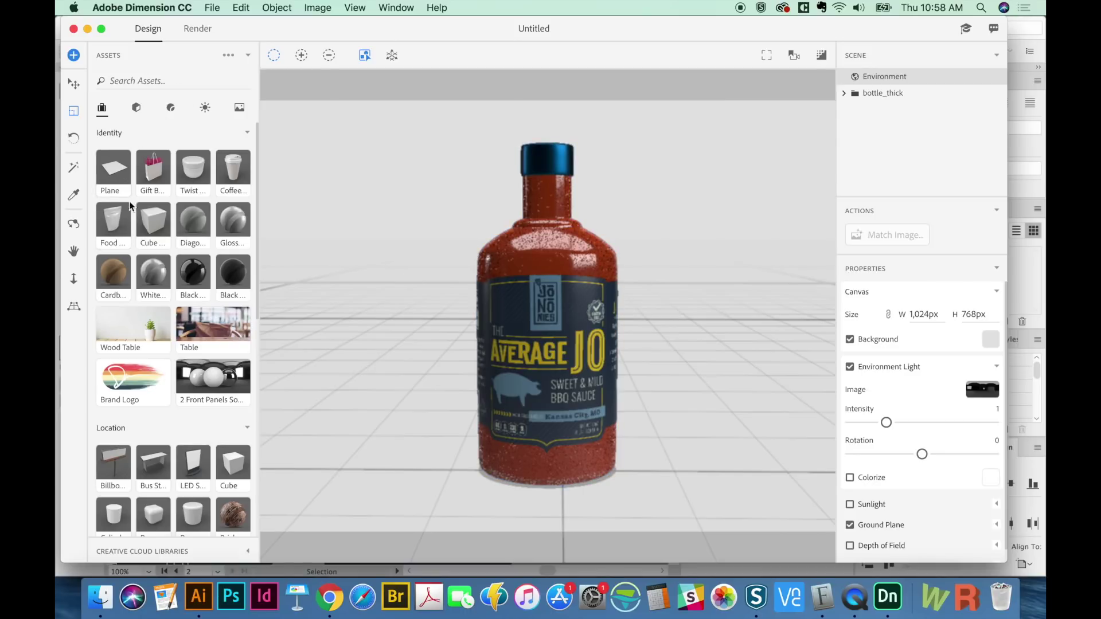
left_click(212, 8)
mouse_move(275, 106)
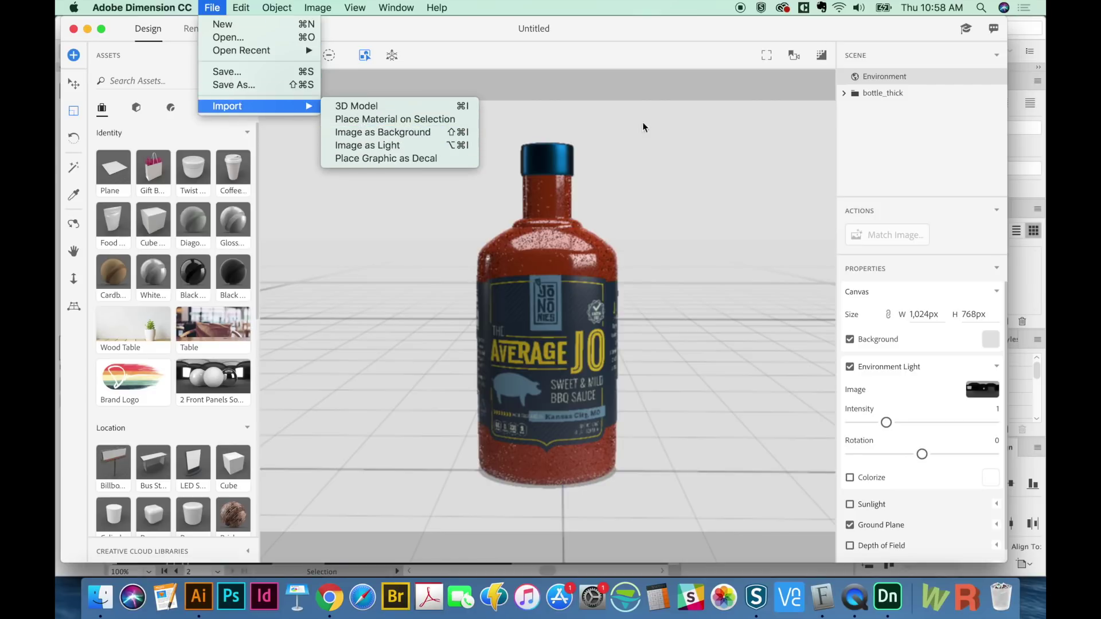
left_click(465, 304)
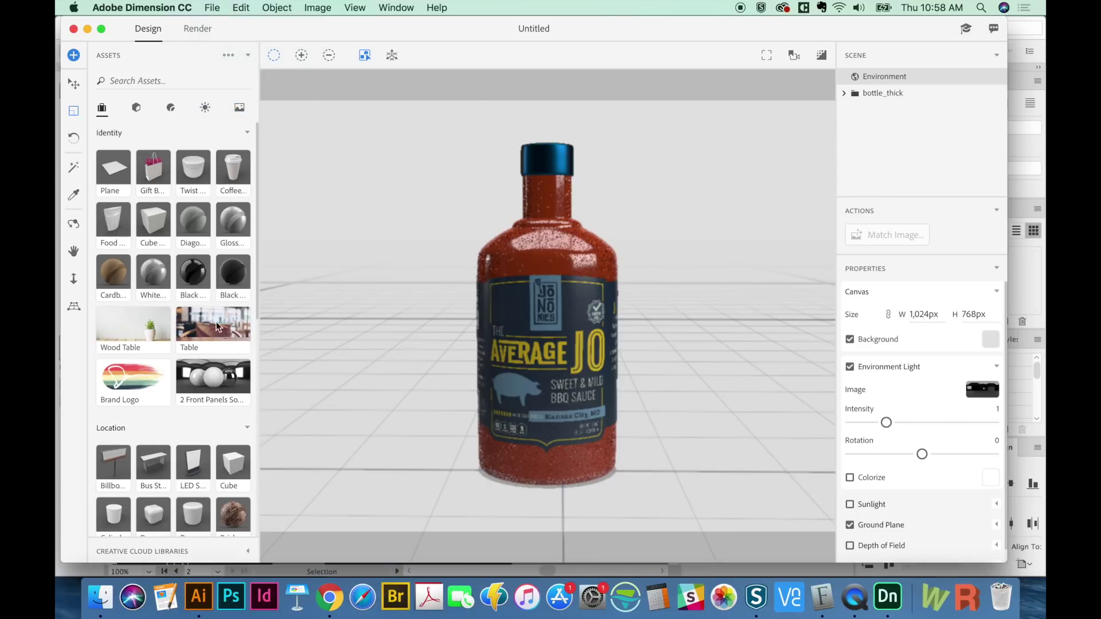
- Add the Wood Table background and match the scene to it with image aspect ratio, environment light, sunlight and camera perspective
left_click(127, 330)
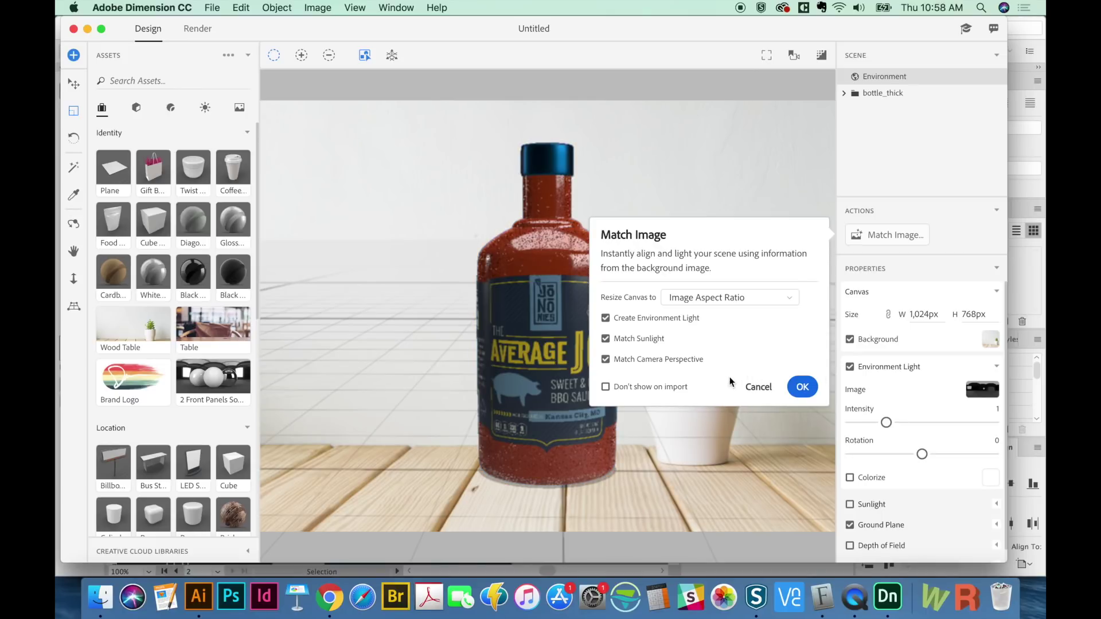
left_click(803, 387)
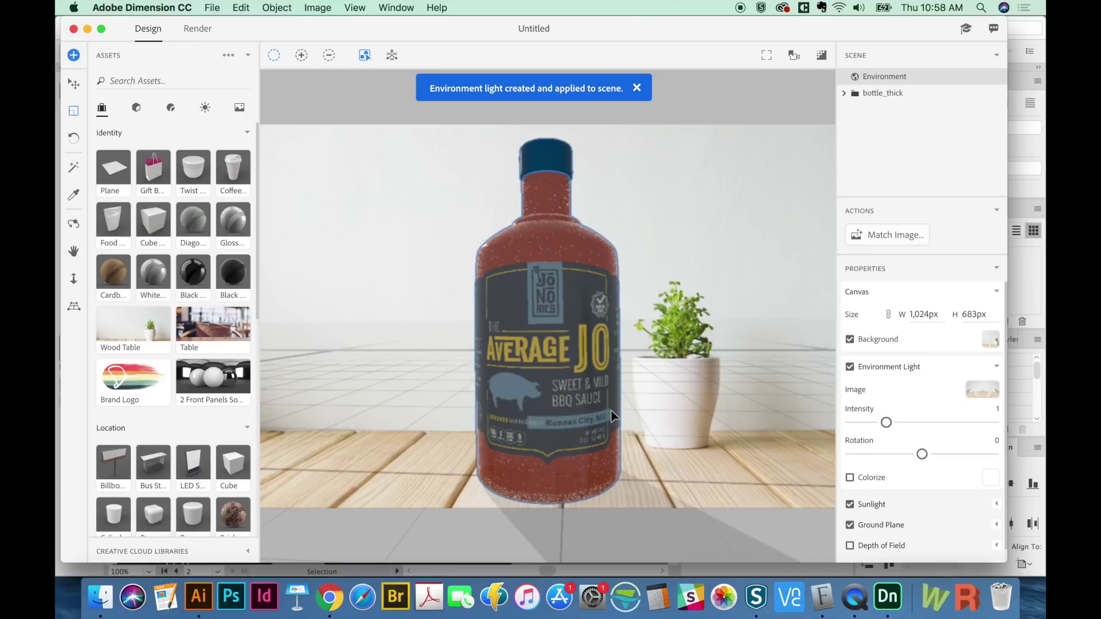
left_click(637, 89)
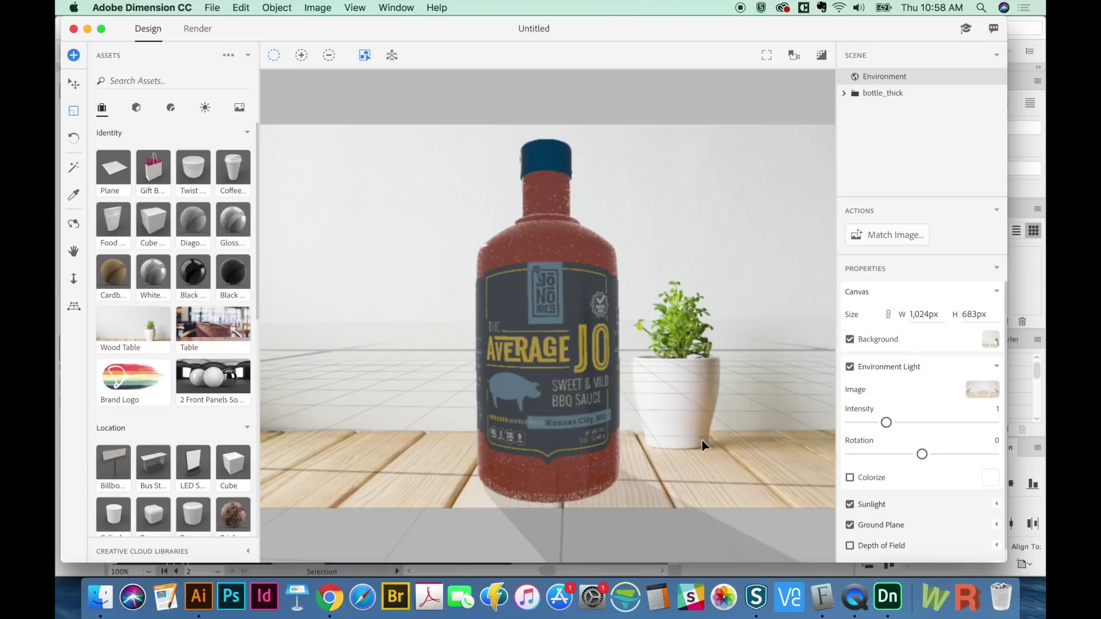
- Move the bottle back on the table to about X -1.3, Y -0.2, Z -2.5 and pan the camera slightly to reframe it
left_click(565, 438)
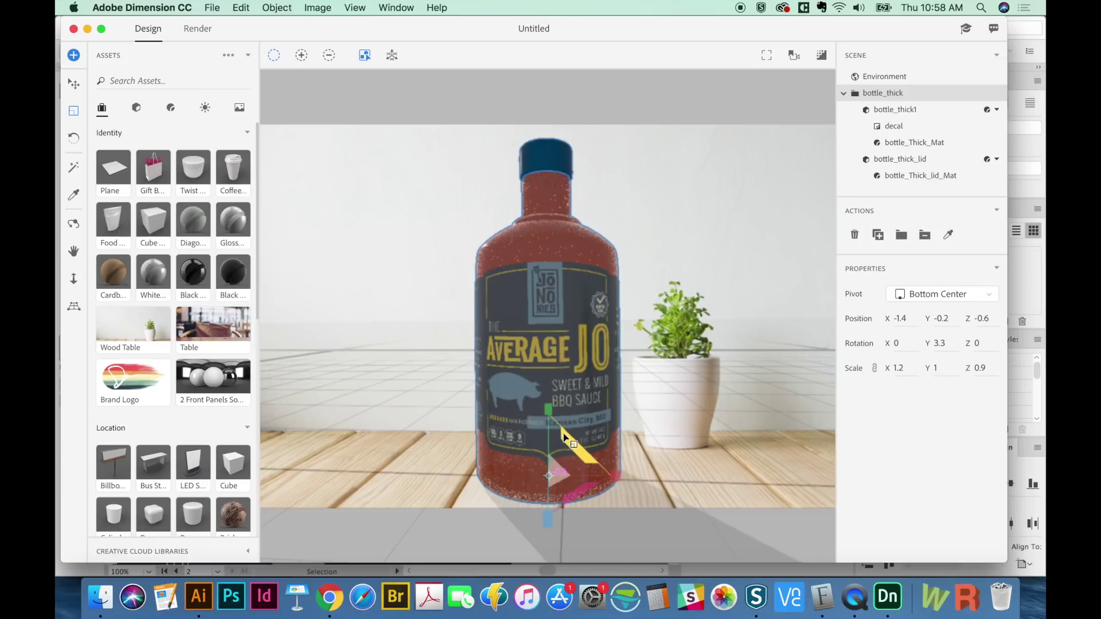
left_click(74, 83)
left_click_drag(561, 477, 539, 388)
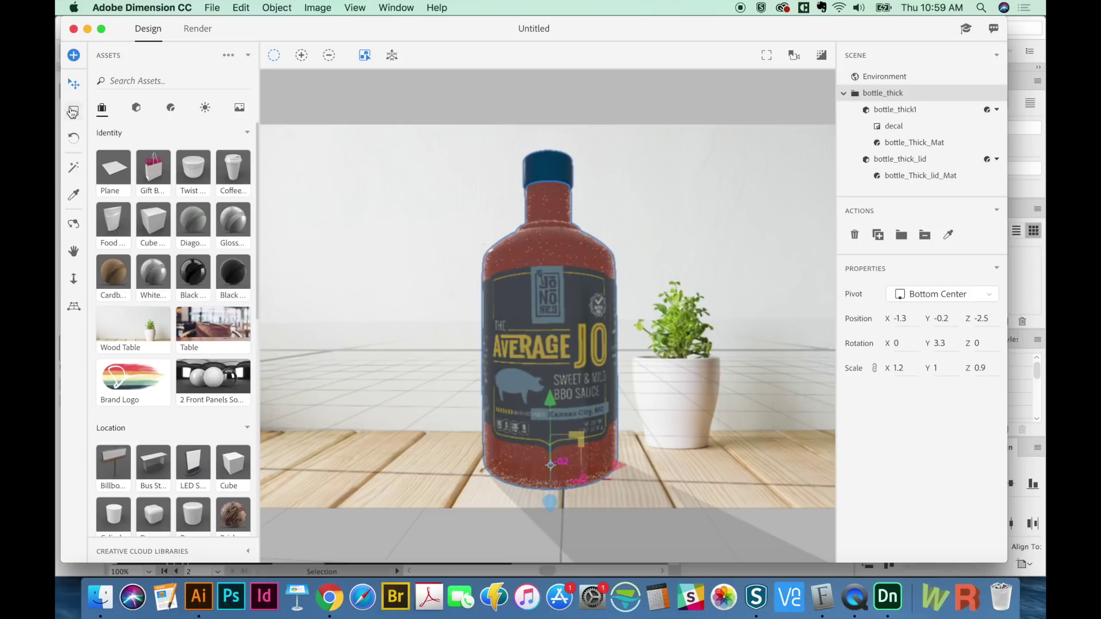
left_click(73, 252)
left_click_drag(532, 376, 543, 378)
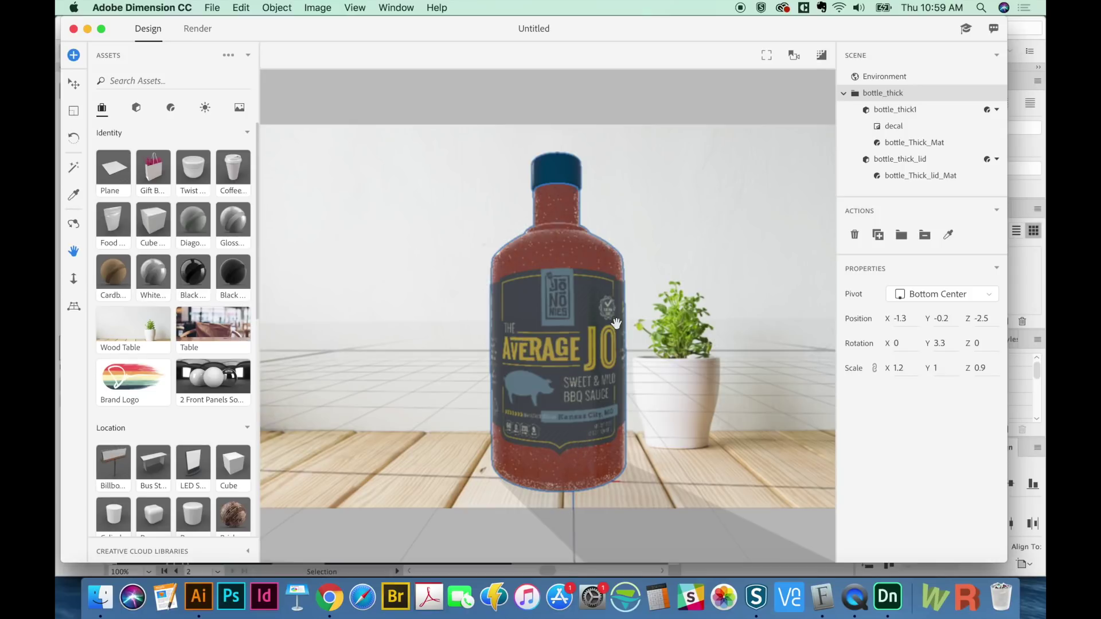
- Raise the environment light's intensity and reduce the sunlight's intensity to soften the bottle's shadow
left_click(891, 76)
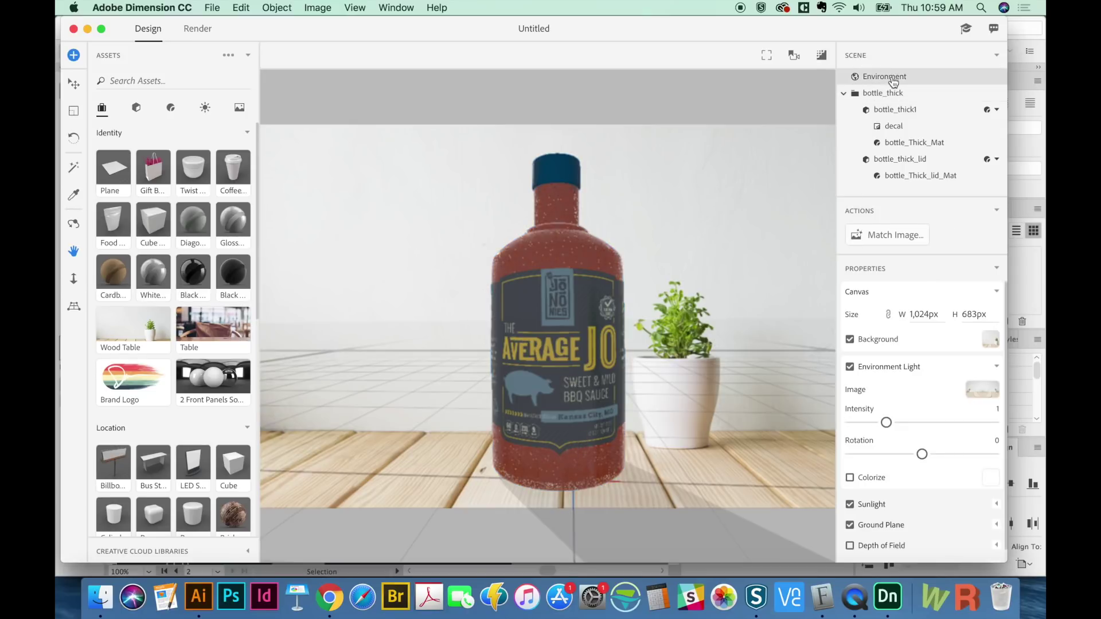
left_click_drag(886, 422, 906, 422)
left_click(951, 504)
left_click_drag(912, 539, 858, 540)
- Select the bottle body's material and raise its glow to about 0.33
left_click(914, 142)
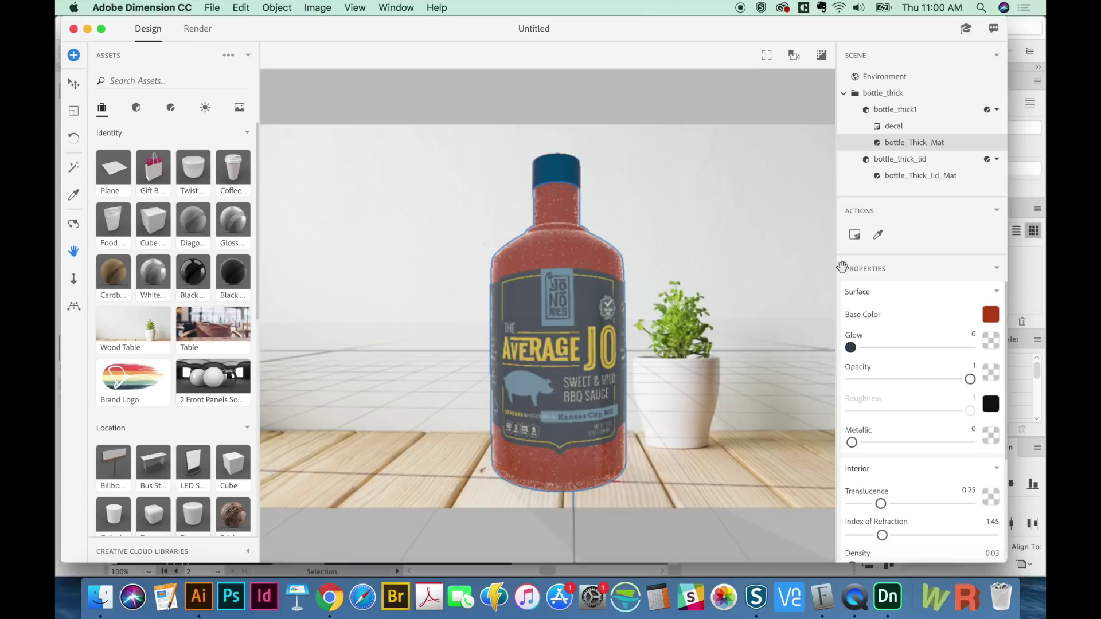
left_click(883, 93)
left_click(915, 148)
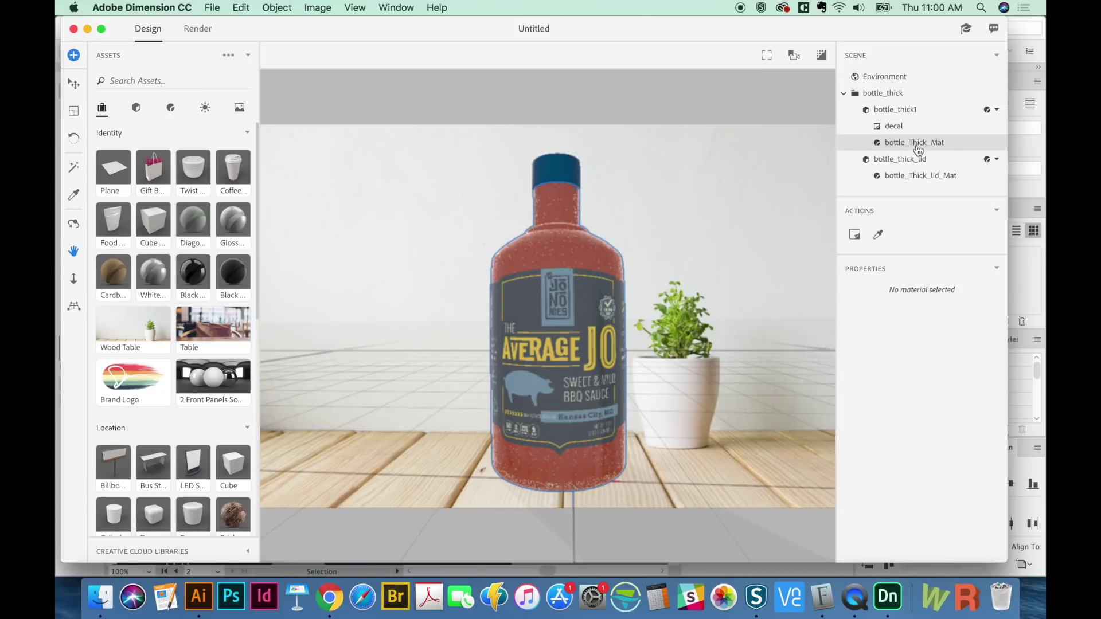
left_click_drag(855, 348, 890, 347)
scroll(899, 459, "down", 3)
scroll(898, 459, "up", 2)
scroll(898, 459, "down", 5)
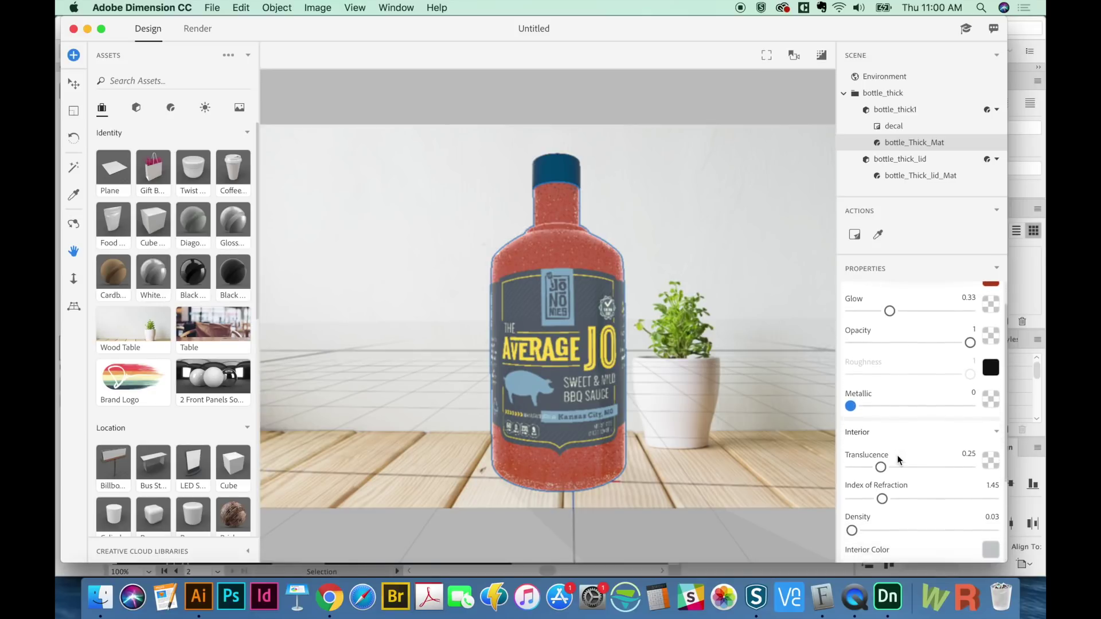
- Lower the bottle material's translucence to about 0.13 and refraction index to 1.42, and darken its base color to RGB 135, 41, 0
scroll(898, 455, "down", 1)
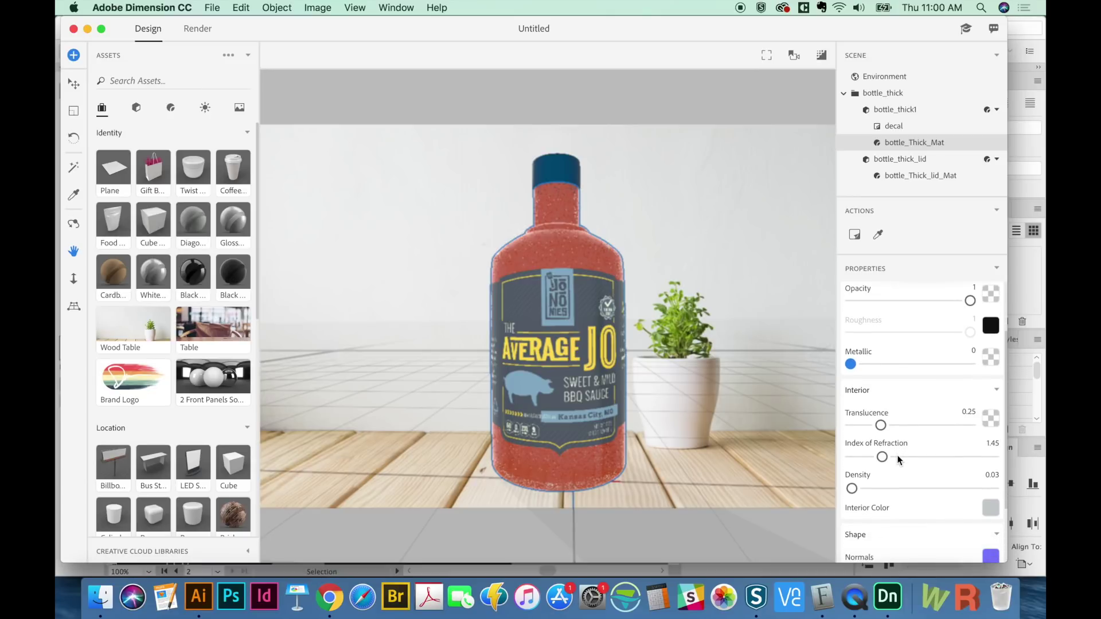
mouse_move(880, 425)
left_mouse_down()
mouse_move(859, 425)
mouse_move(917, 426)
mouse_move(866, 425)
left_mouse_up()
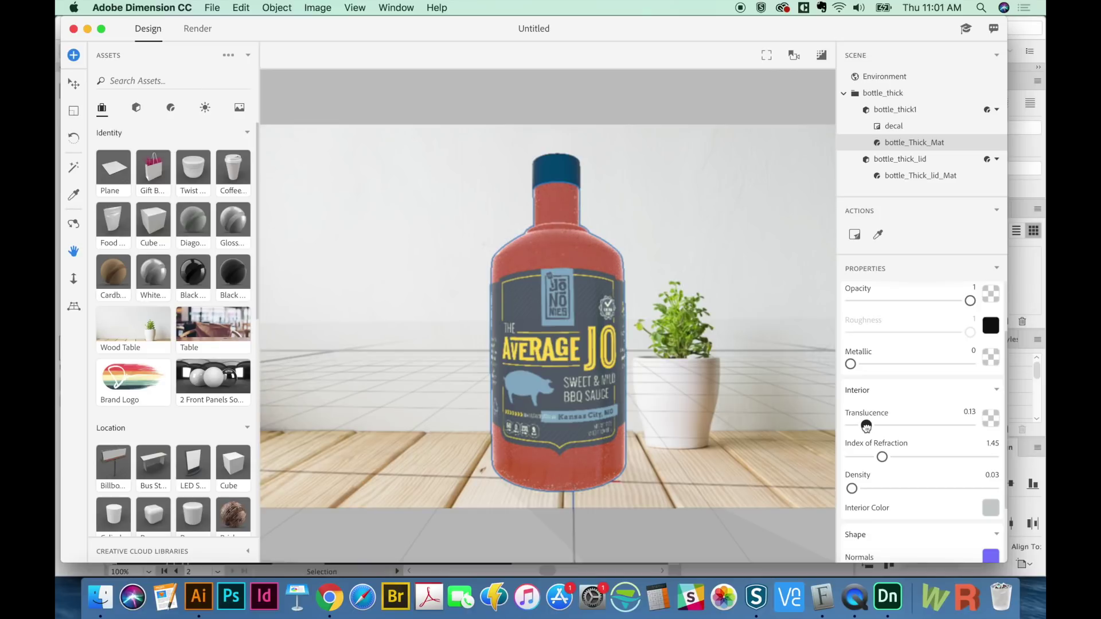
scroll(950, 470, "up", 3)
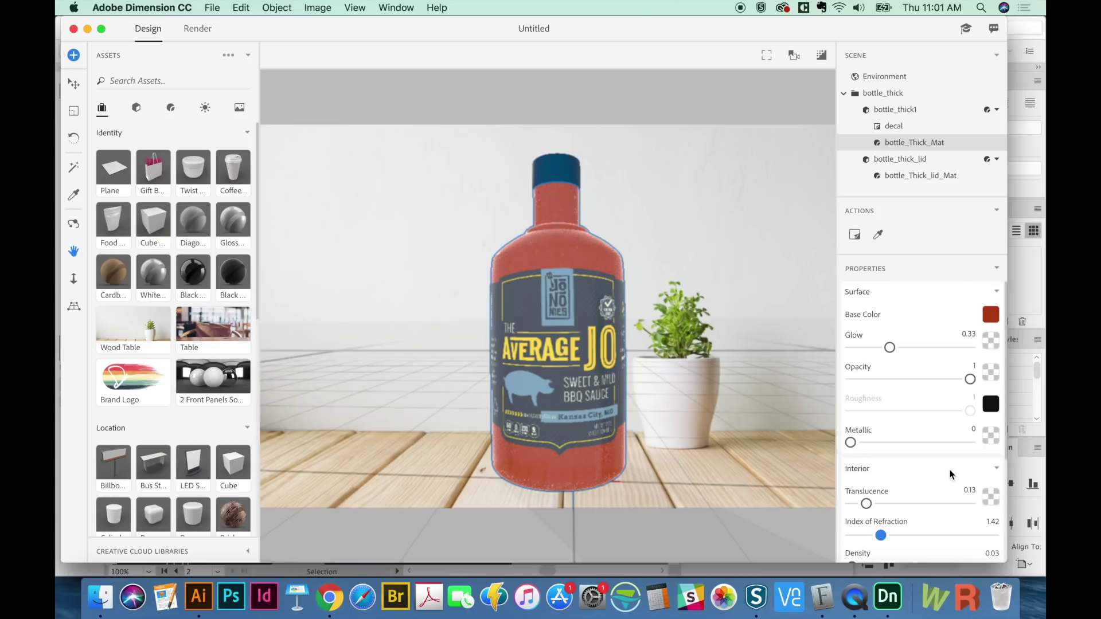
left_click(990, 314)
left_click_drag(811, 271, 829, 290)
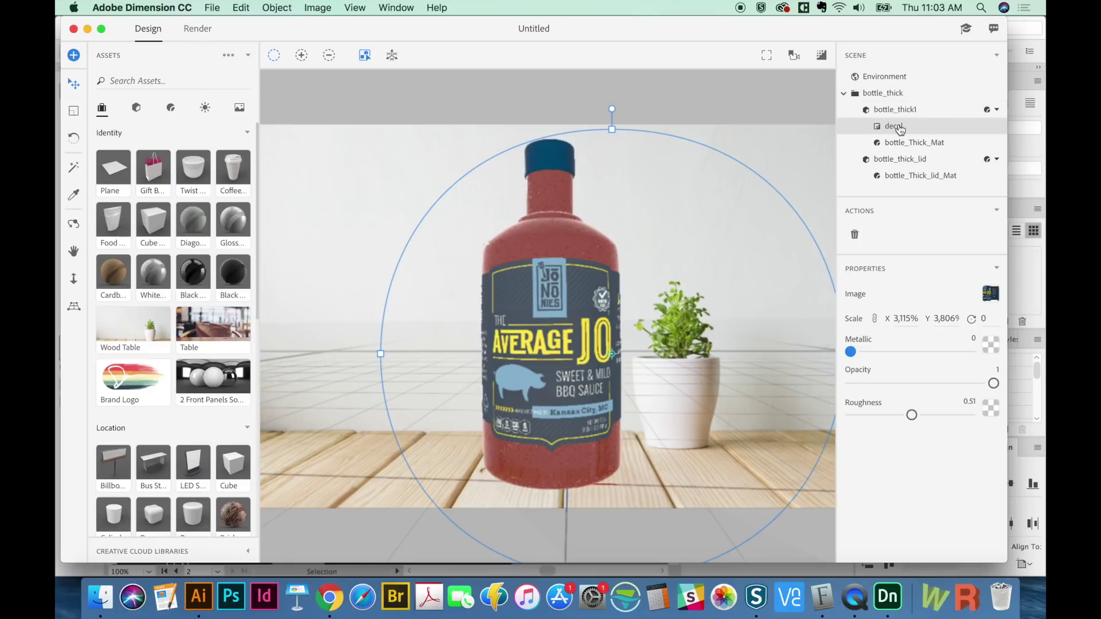
- Raise the label decal's metallic value to around mid-range, adjust its roughness slightly, and deselect it
left_click_drag(852, 357, 914, 351)
mouse_move(912, 415)
left_mouse_down()
mouse_move(943, 415)
mouse_move(865, 404)
mouse_move(914, 405)
left_mouse_up()
key("super+shift+a")
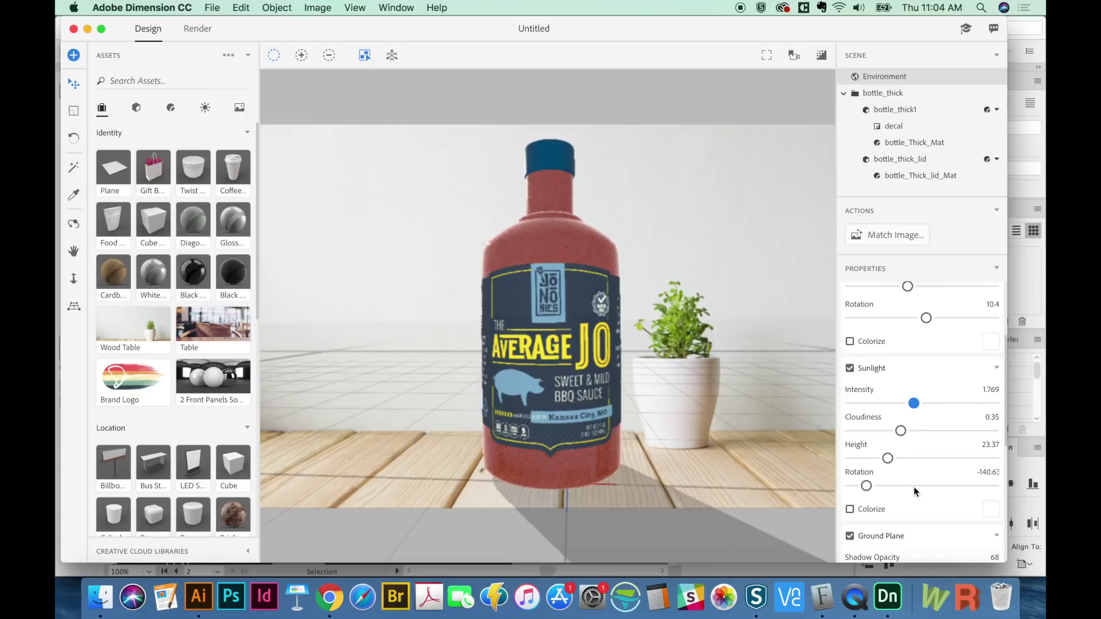
- Rotate the sunlight to about -86.5 and lower its height to about 13.9
mouse_move(867, 486)
left_mouse_down()
mouse_move(898, 485)
mouse_move(886, 486)
left_mouse_up()
left_click_drag(888, 458, 872, 459)
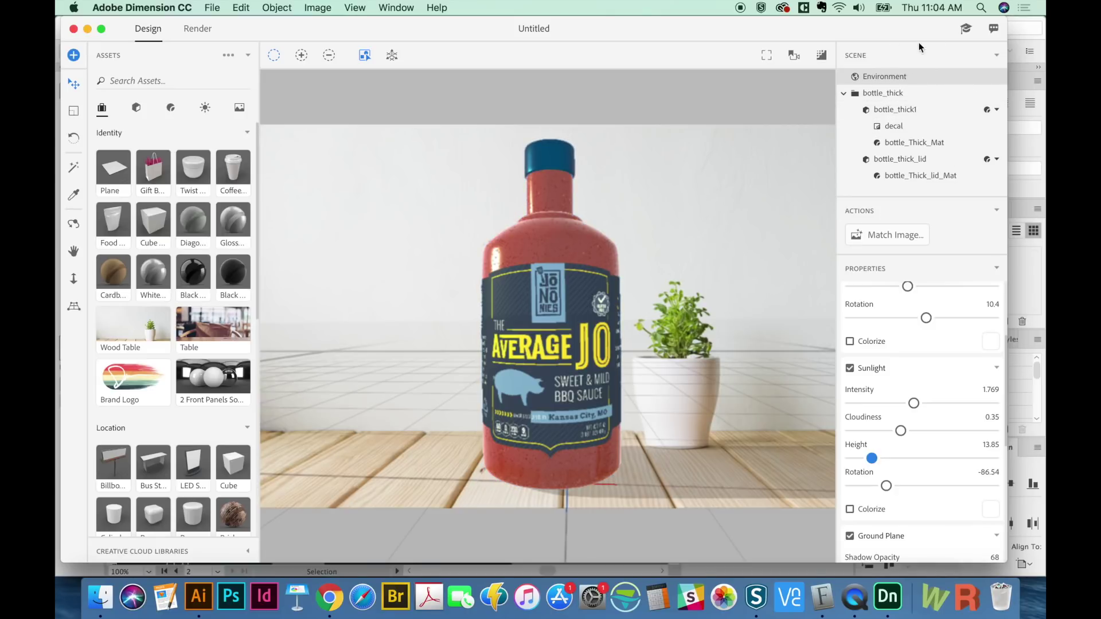
- Place the bottle body below the lid in the scene hierarchy and change the bottle material's base color to brown, RGB 99, 38, 12
left_click_drag(929, 118, 923, 141)
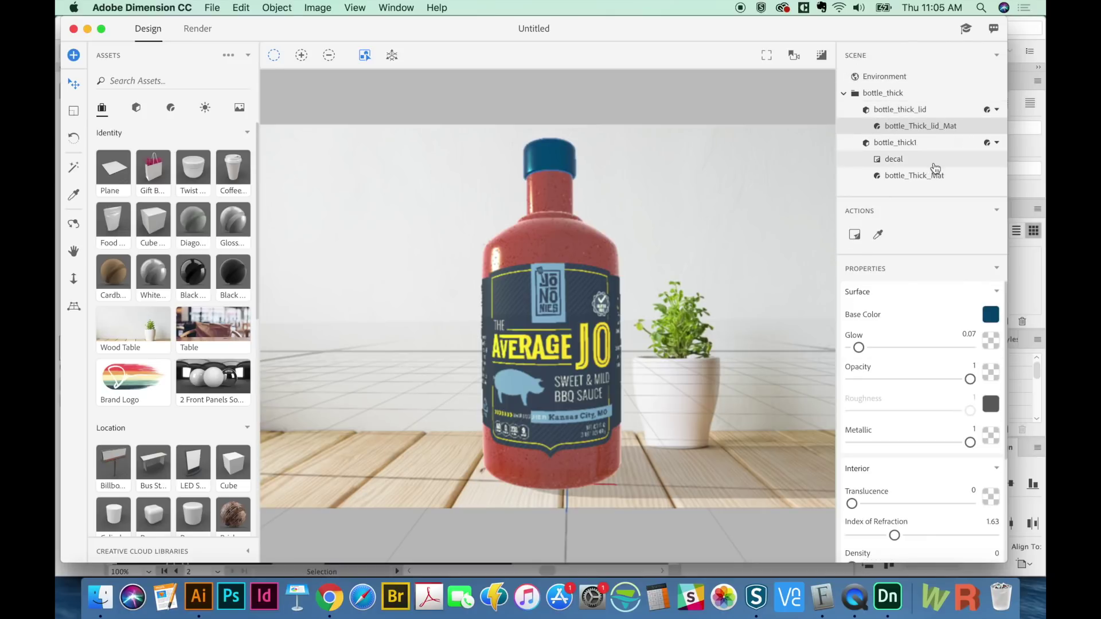
left_click(918, 178)
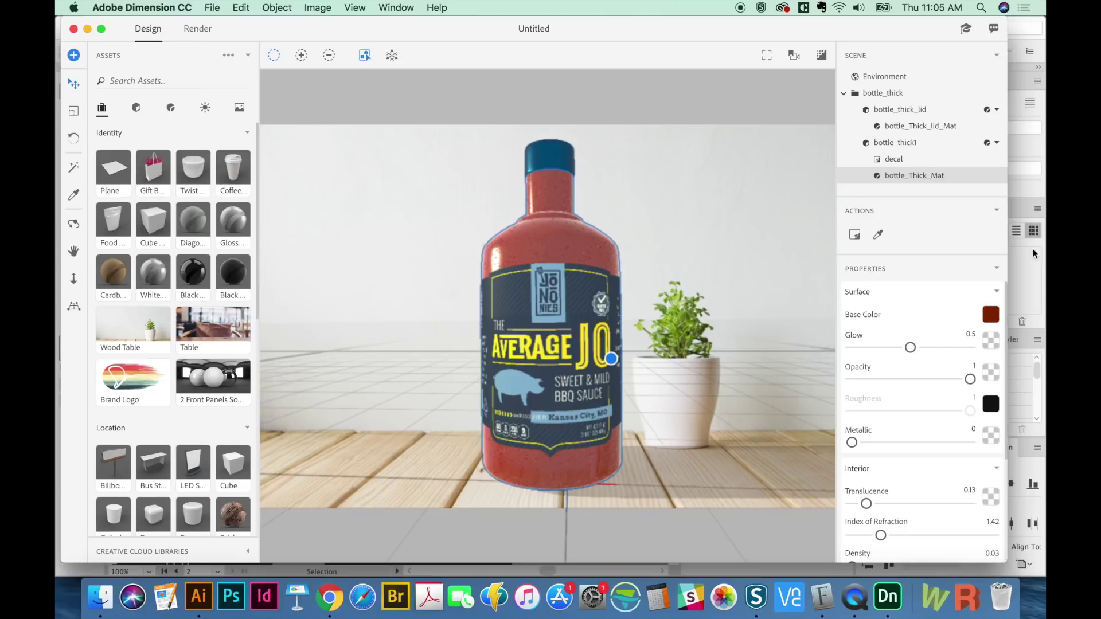
left_click(992, 319)
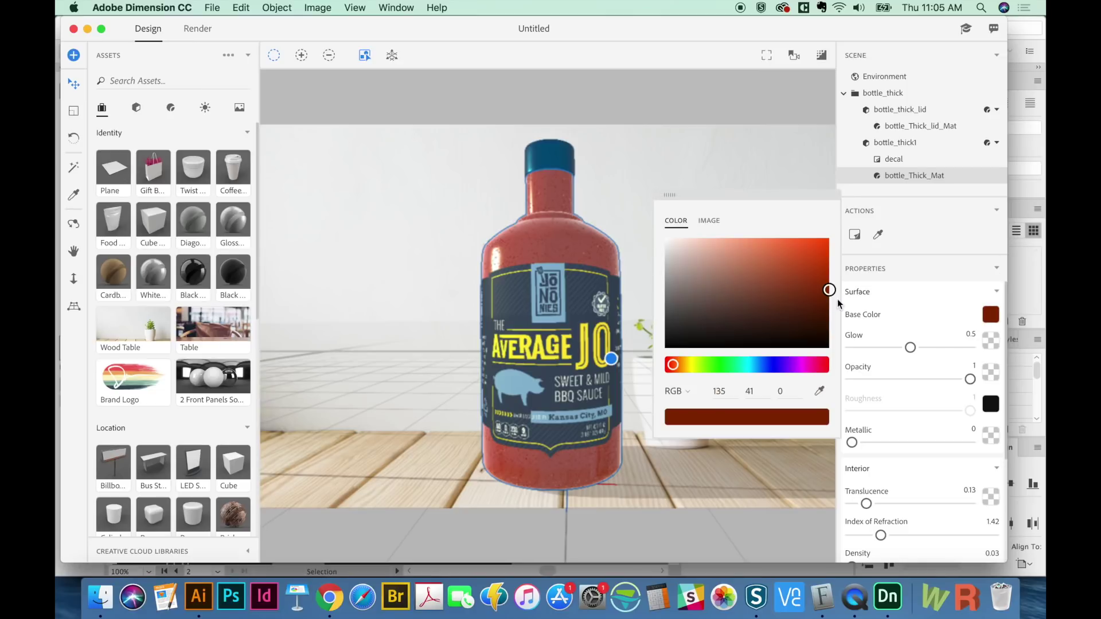
left_click_drag(826, 290, 809, 306)
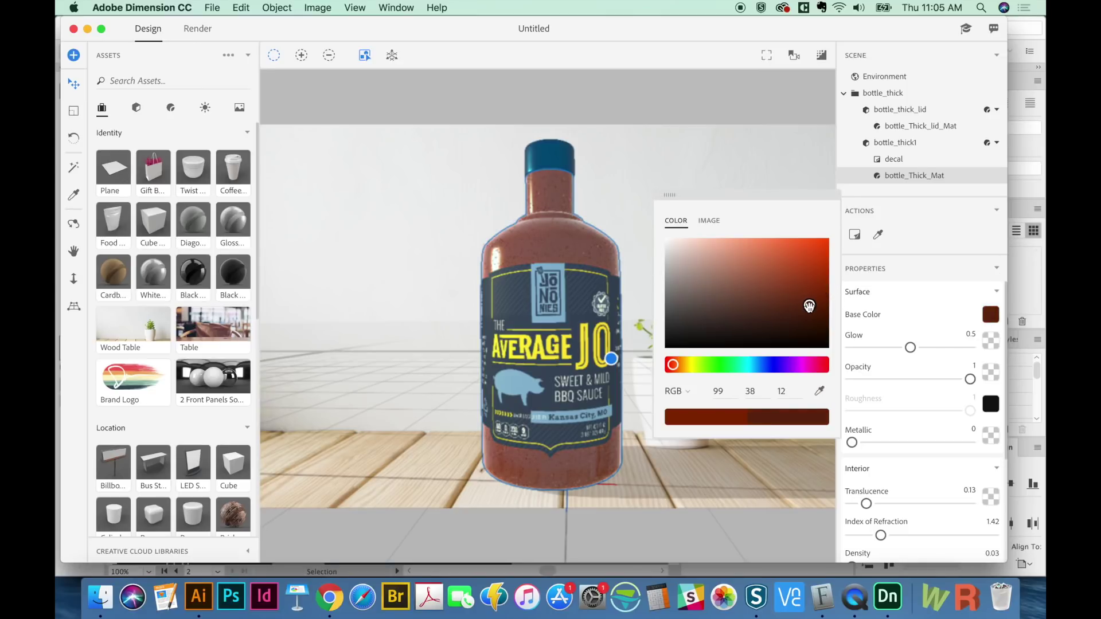
left_click(944, 267)
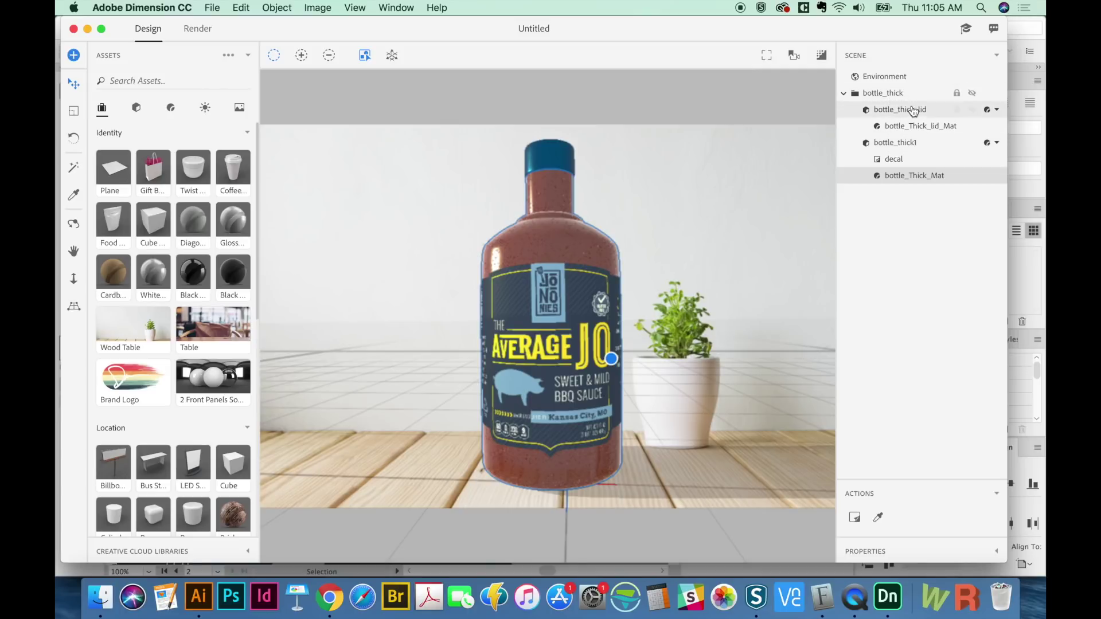
- Enable the environment's depth of field, place the focus point on the upper part of the bottle's label, and fine-tune the blur
left_click(889, 76)
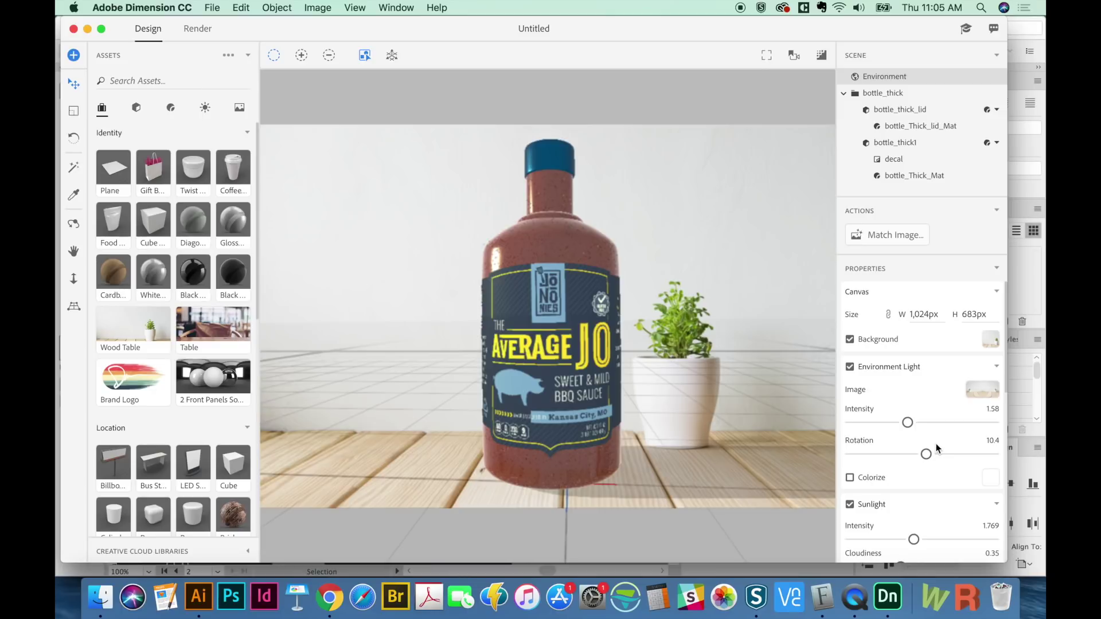
scroll(936, 443, "down", 10)
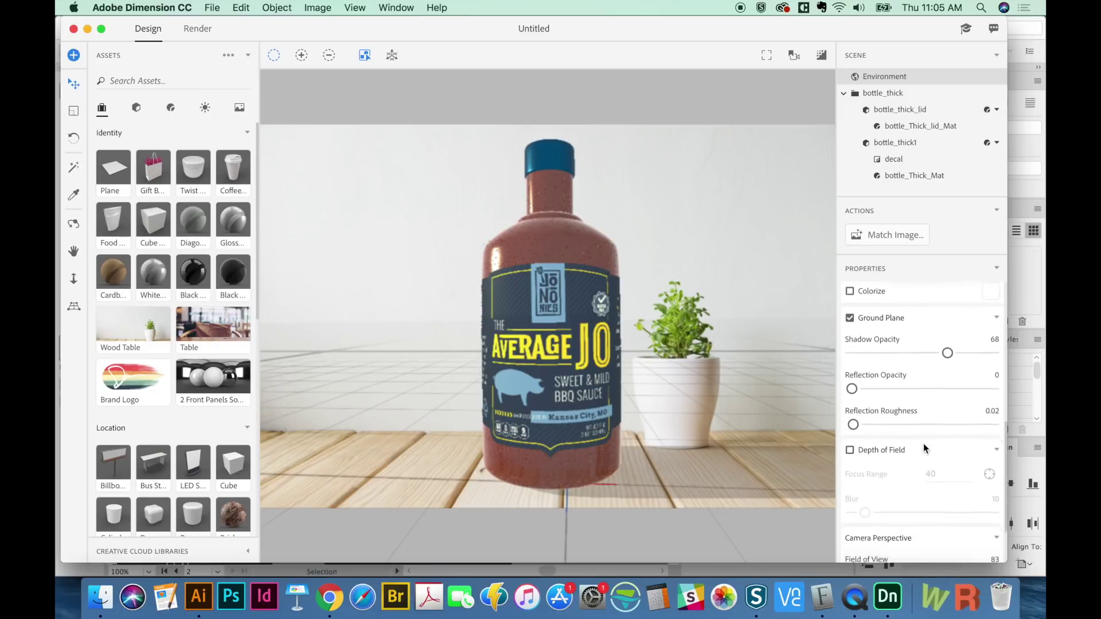
scroll(924, 449, "up", 2)
left_click(850, 384)
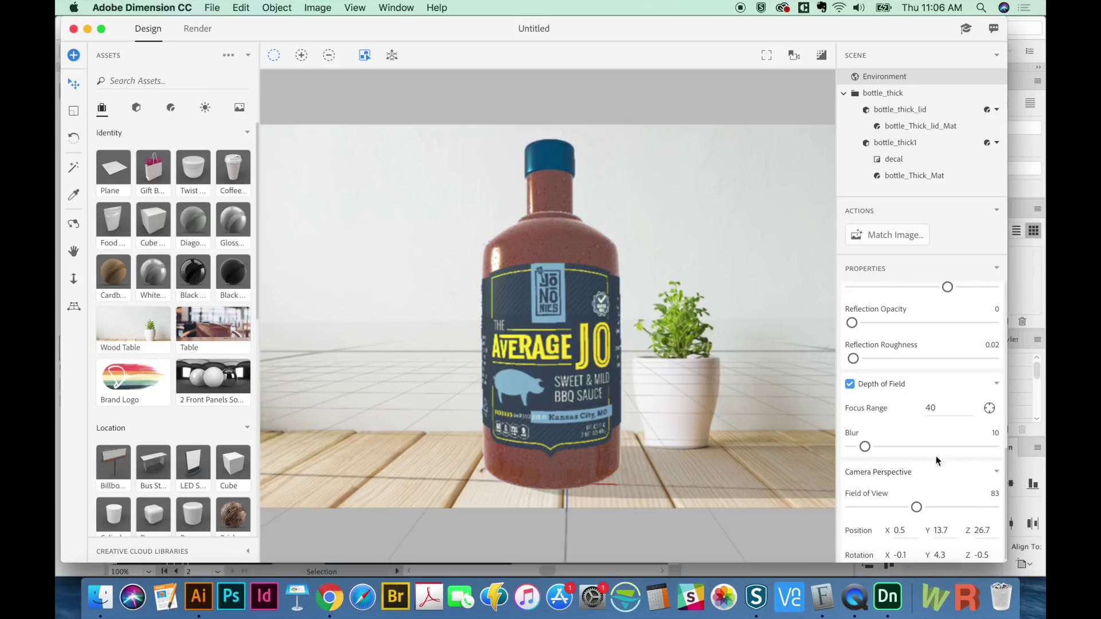
left_click(990, 411)
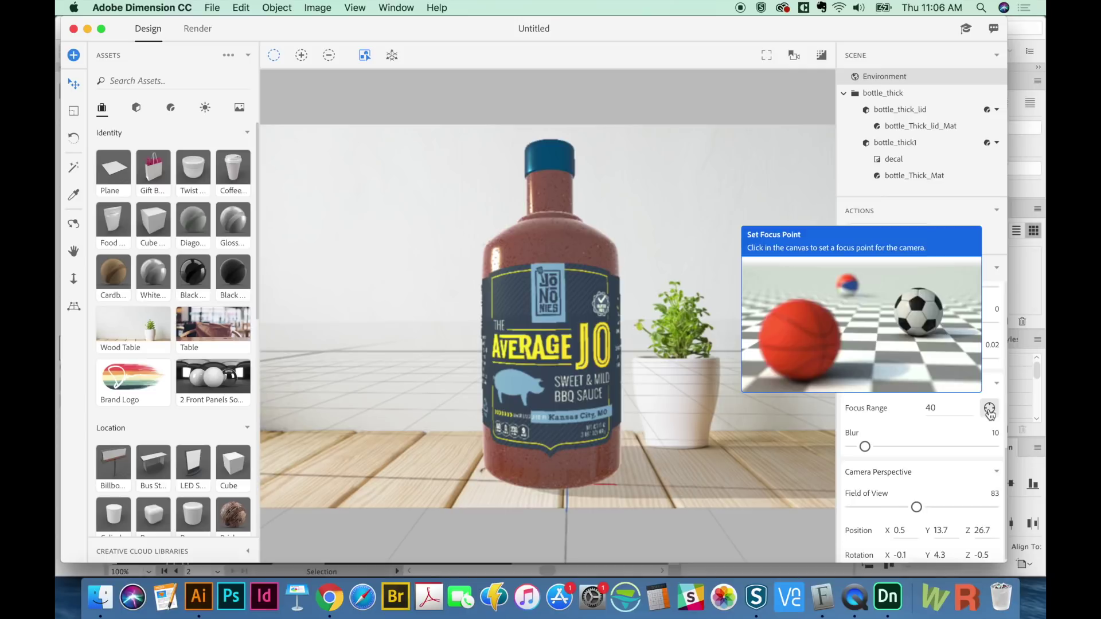
left_click(550, 276)
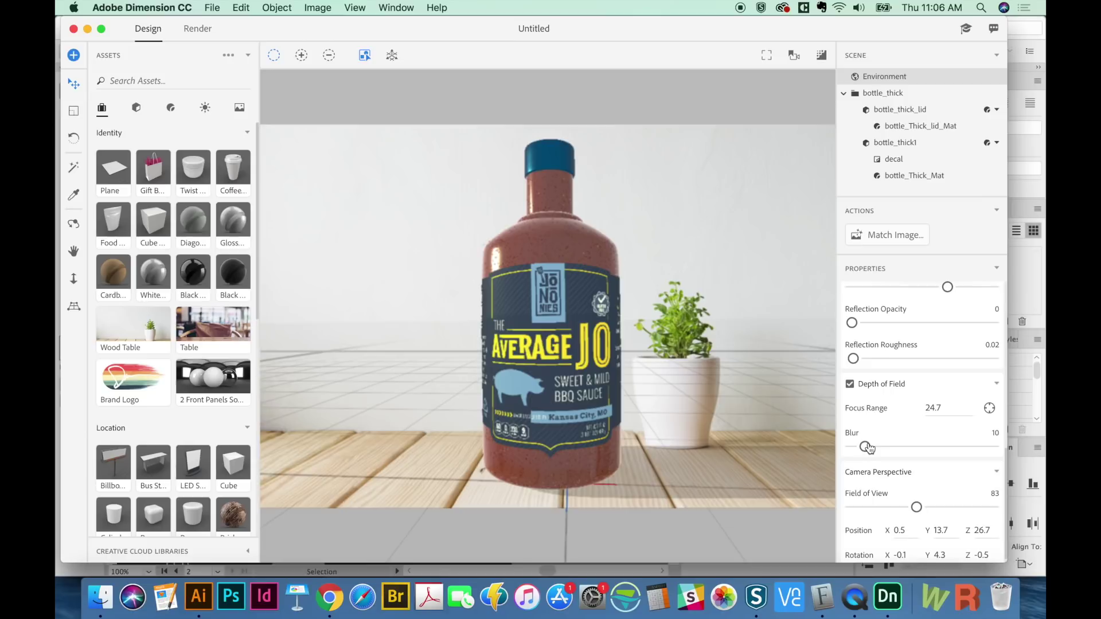
left_click_drag(865, 447, 867, 448)
- Configure the render with Low (Fast) quality and PNG as the export format
left_click(204, 30)
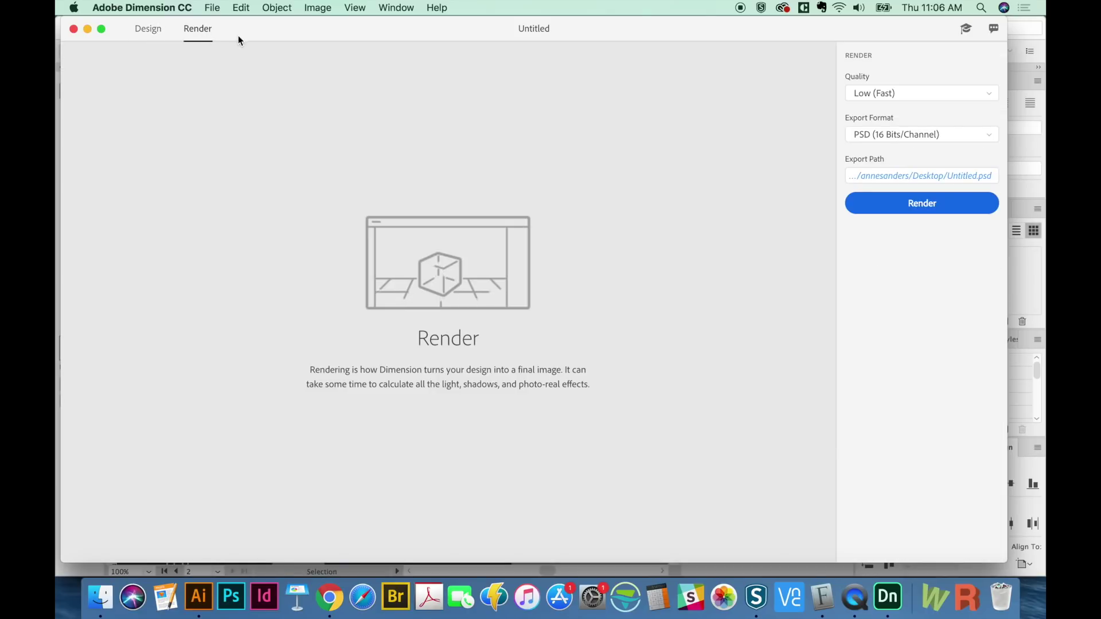
left_click(979, 97)
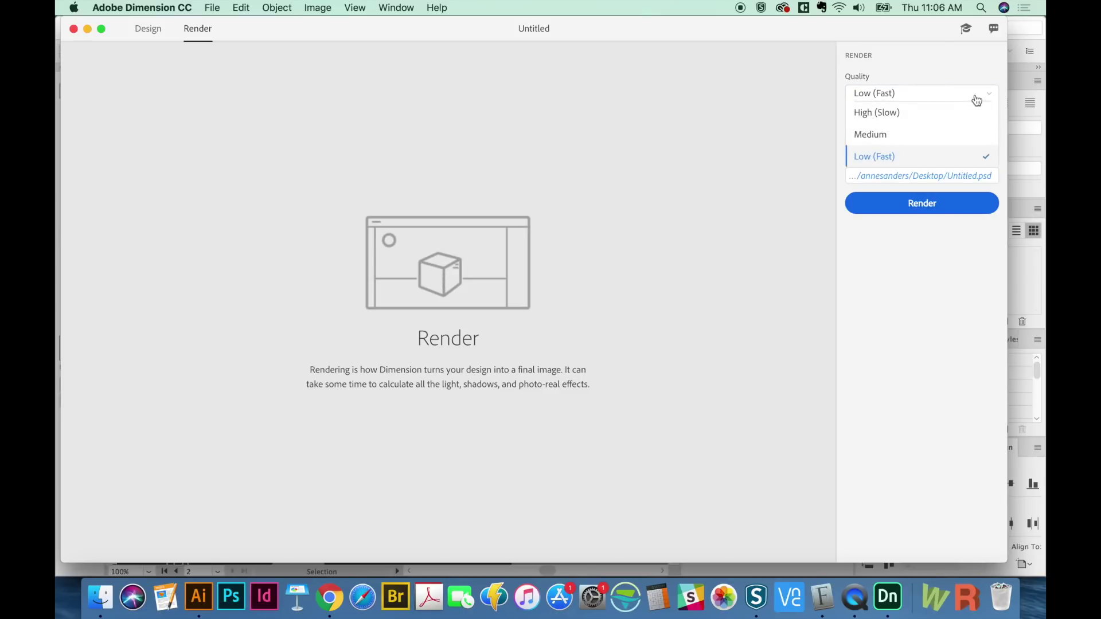
left_click(896, 161)
left_click(954, 137)
left_click(868, 149)
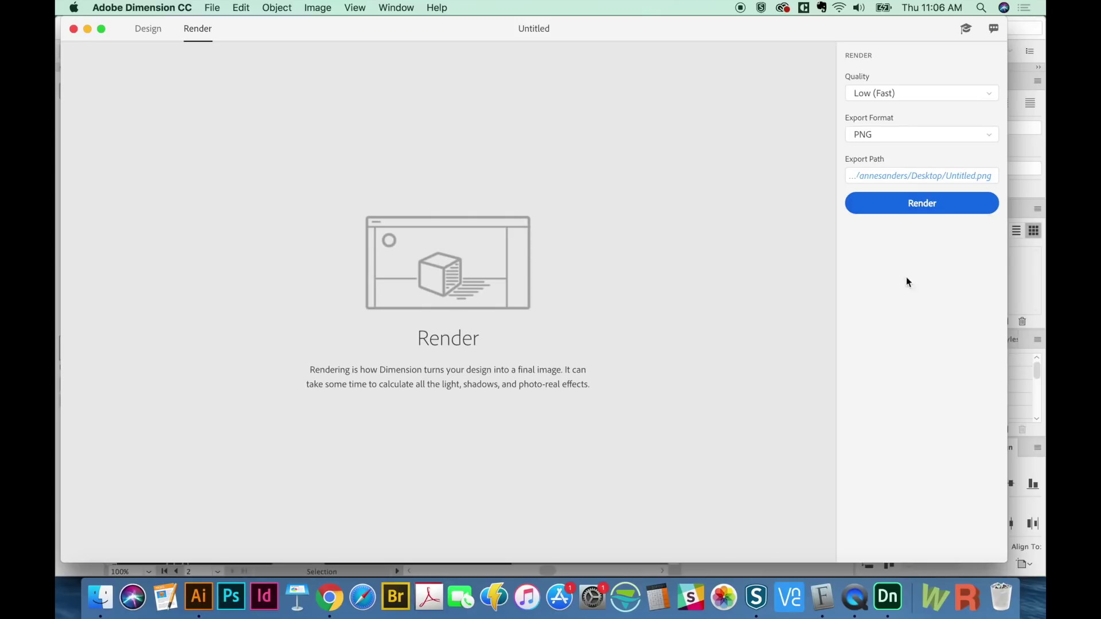
- Start the render, replacing the existing Untitled.png, and reposition the preview of Untitled.png on screen
left_click(929, 206)
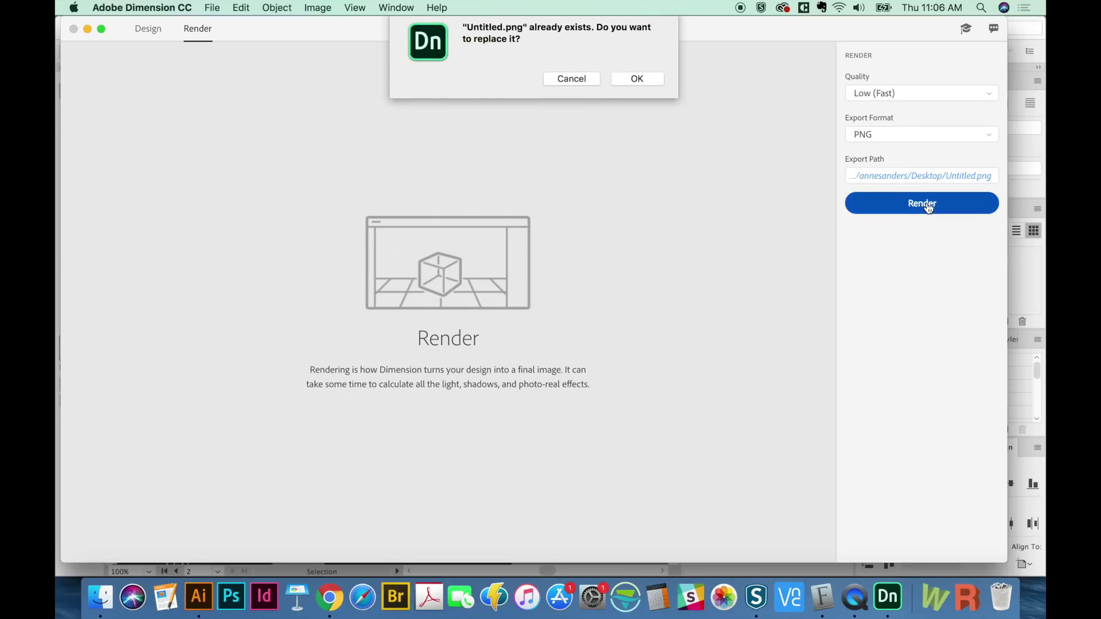
left_click(647, 86)
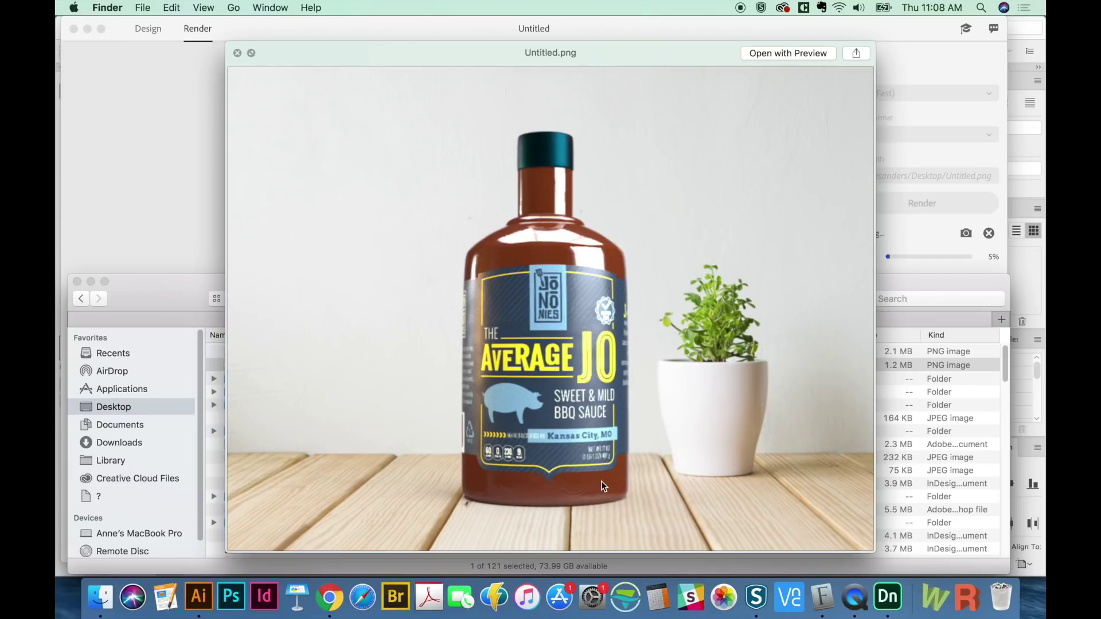
left_click_drag(499, 53, 480, 36)
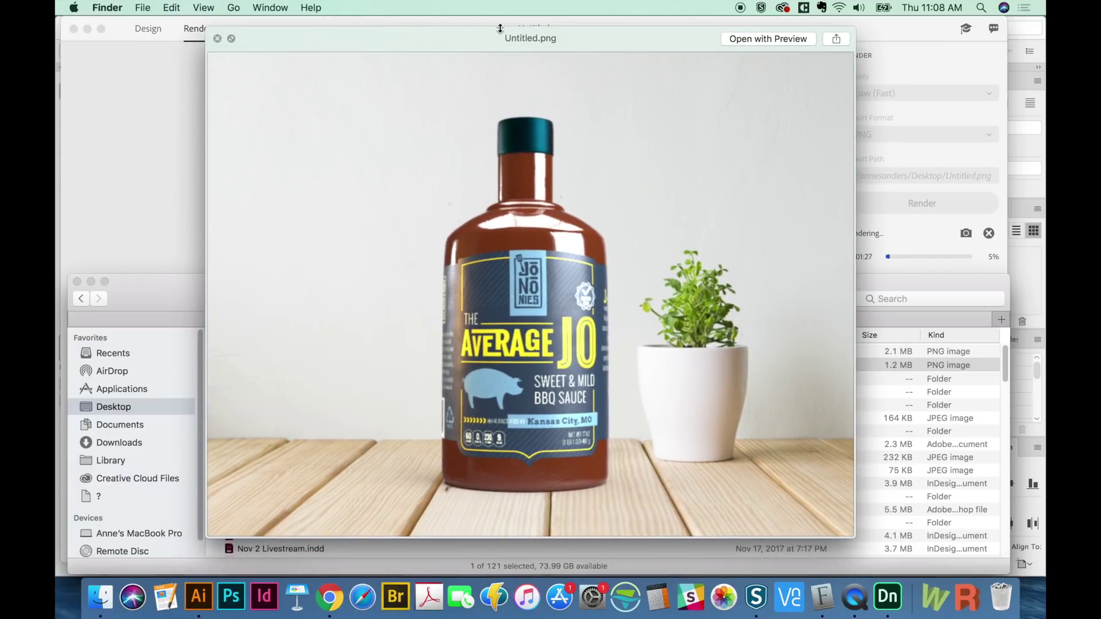